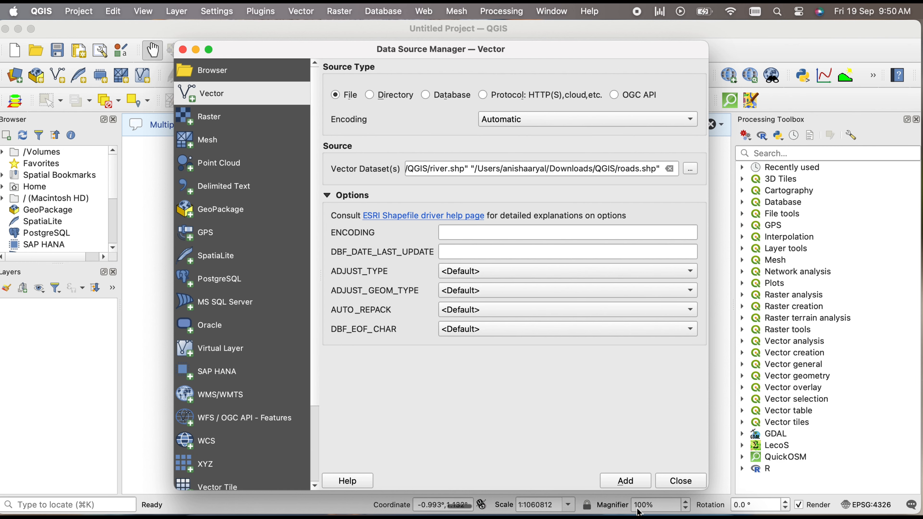
# - Add the chosen buildings, river and roads shapefiles to the project as vector layers and close the data source dialog
pyautogui.click(625, 481)
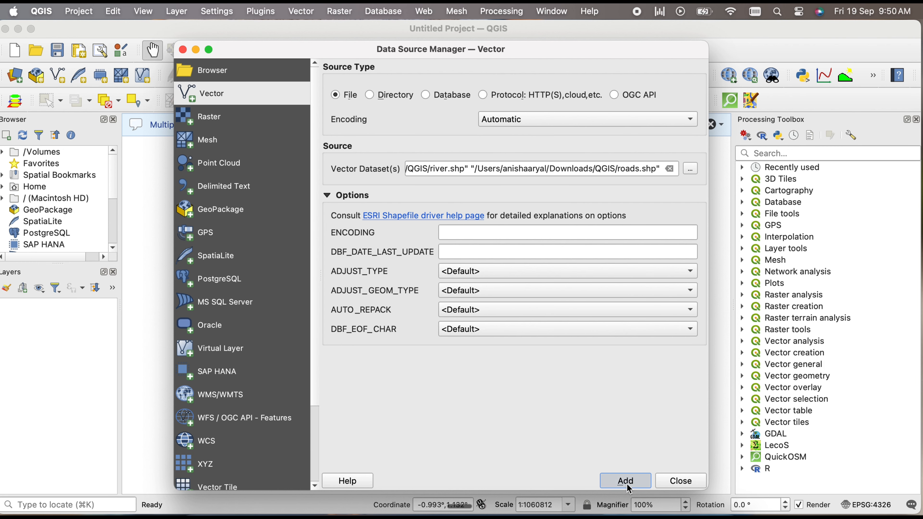
pyautogui.click(677, 480)
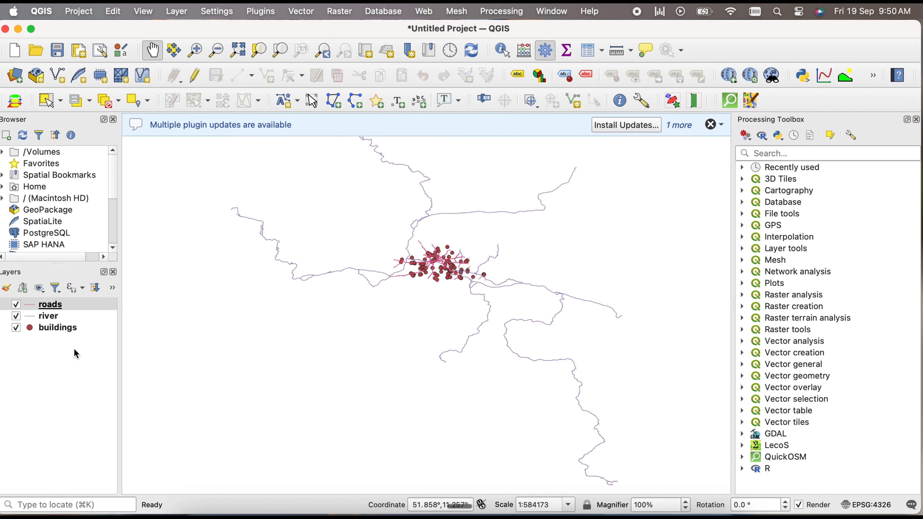
# - Start exporting the features of the buildings layer with GeoPackage as the output format
pyautogui.click(42, 328)
pyautogui.rightClick(43, 330)
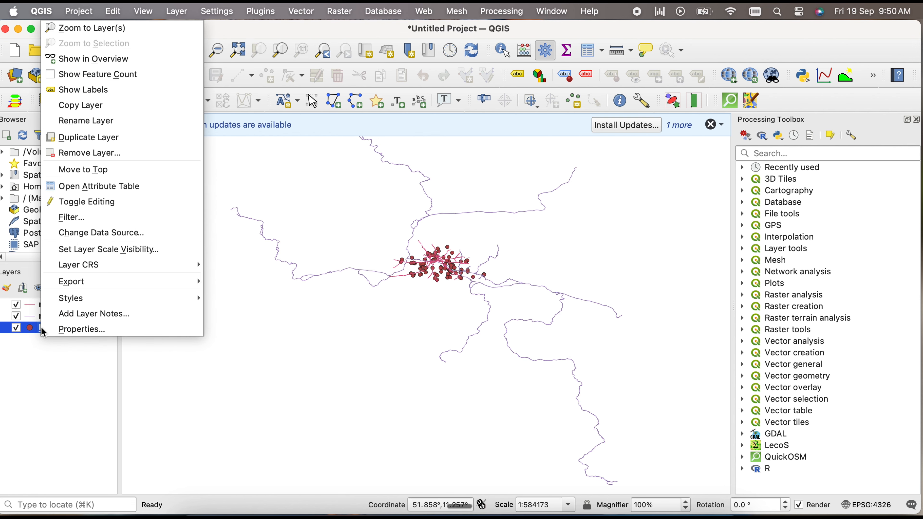
pyautogui.moveTo(125, 281)
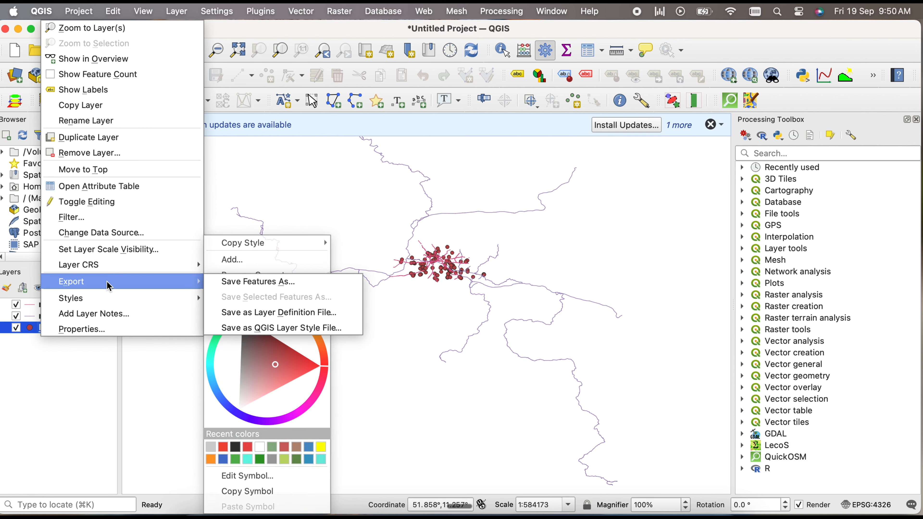
pyautogui.click(244, 286)
pyautogui.click(580, 78)
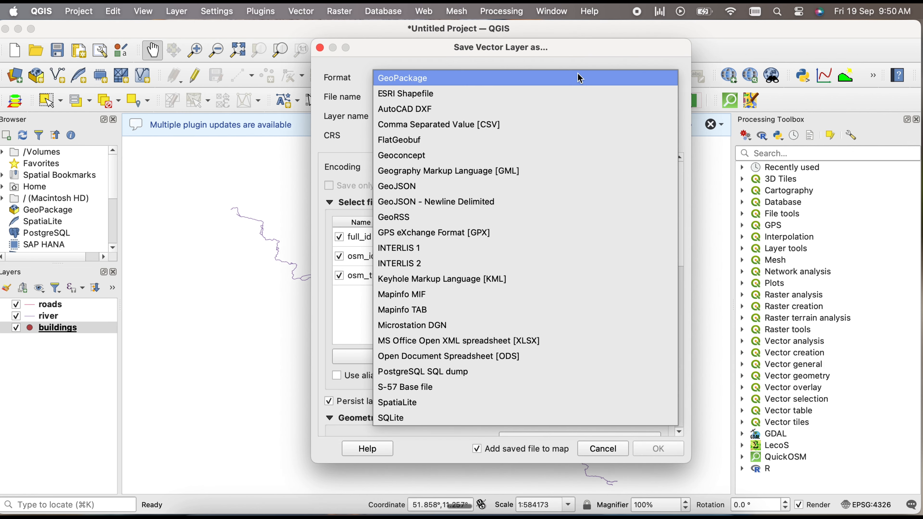
pyautogui.click(547, 81)
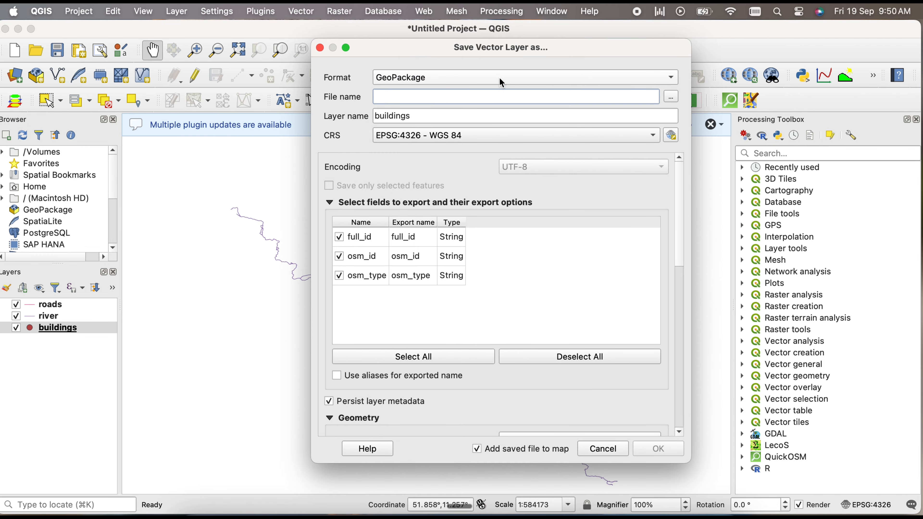
pyautogui.click(402, 78)
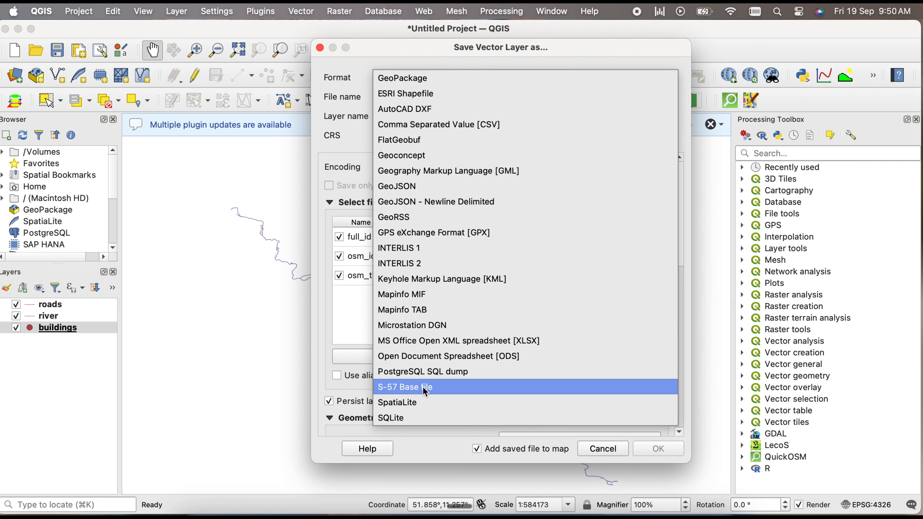
pyautogui.click(419, 83)
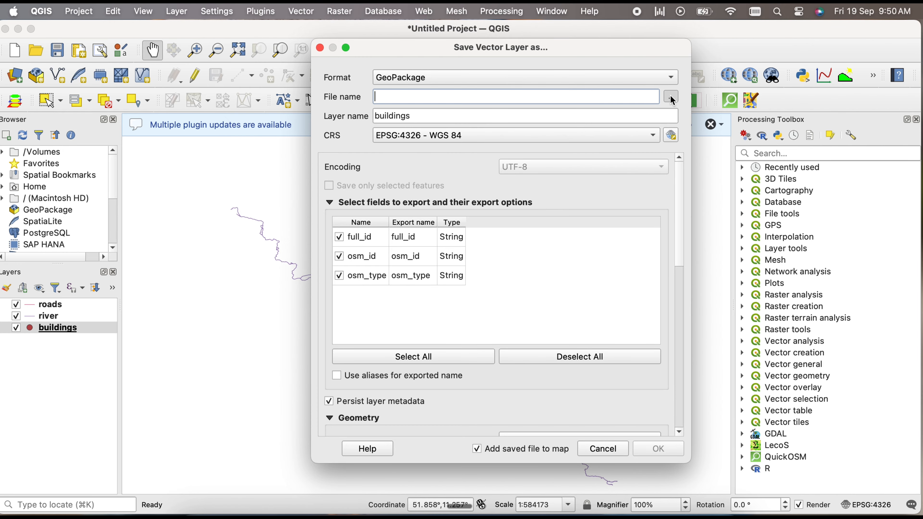
# - Set the export file name to buildings in the QGIS folder and export the layer
pyautogui.click(671, 98)
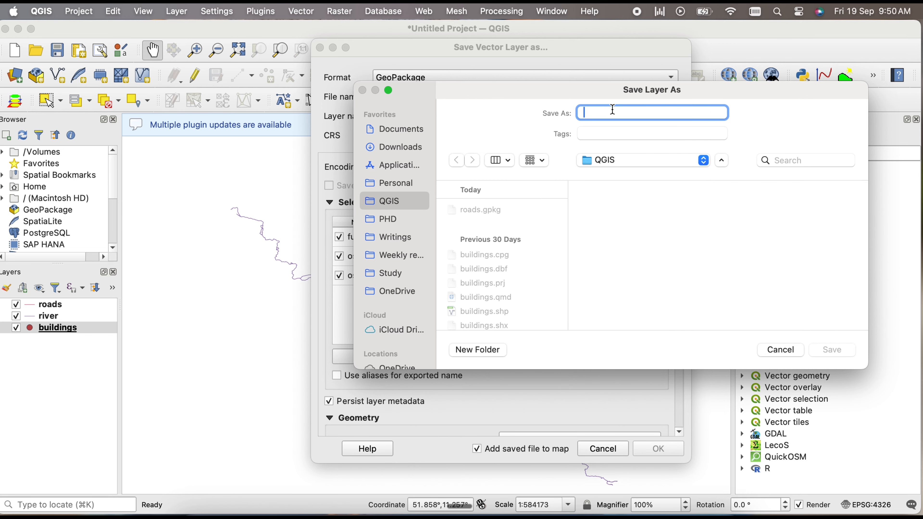
pyautogui.write('buildings')
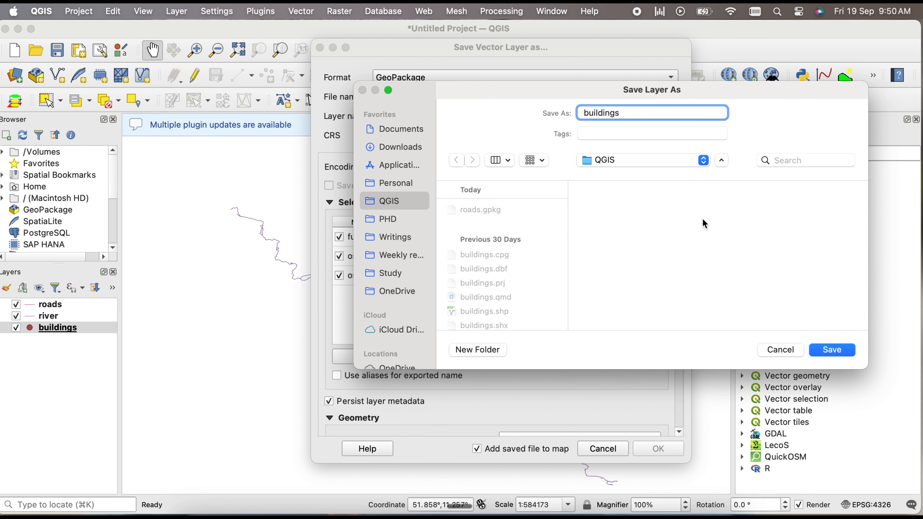
pyautogui.click(824, 352)
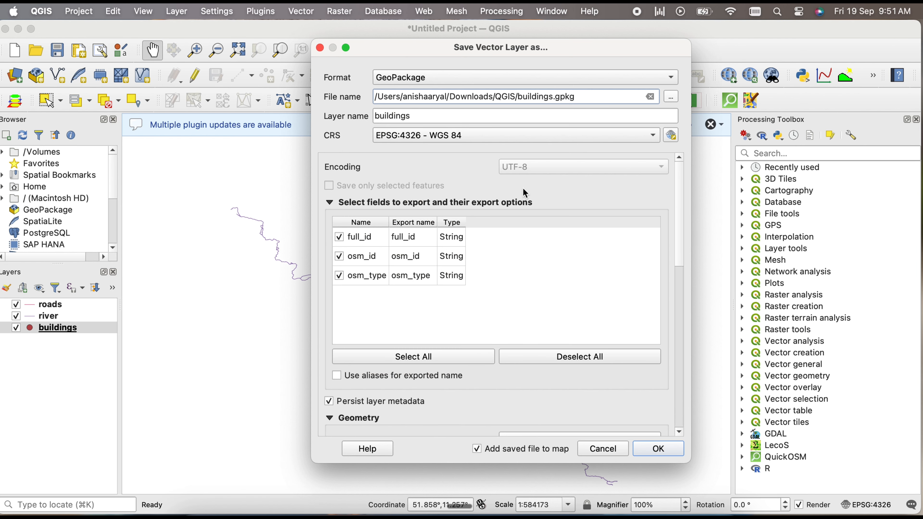
pyautogui.click(656, 448)
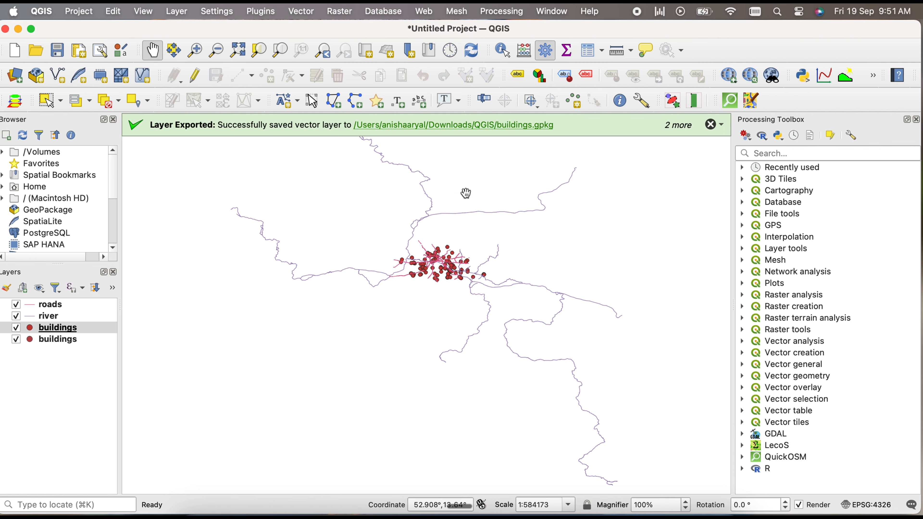
# - Check the original buildings layer's source, and locate the exported buildings.gpkg in the QGIS folder in Finder
pyautogui.click(73, 340)
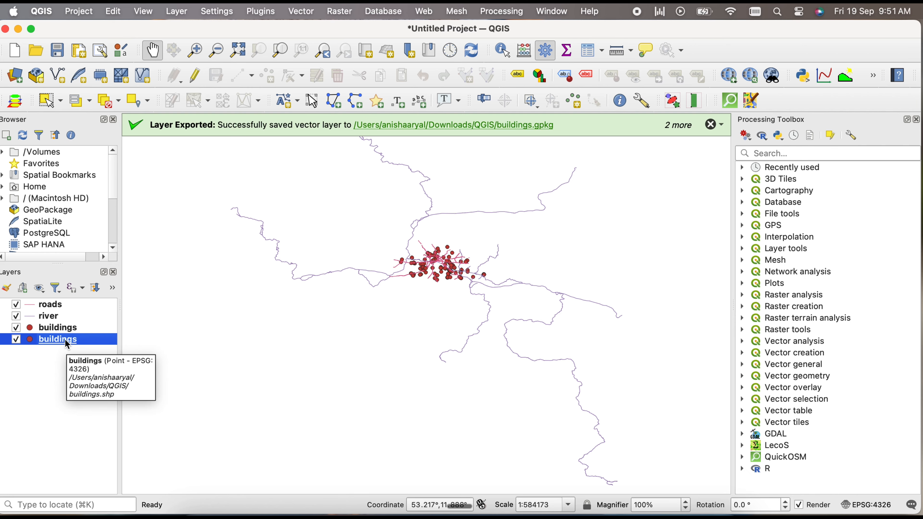
pyautogui.click(186, 438)
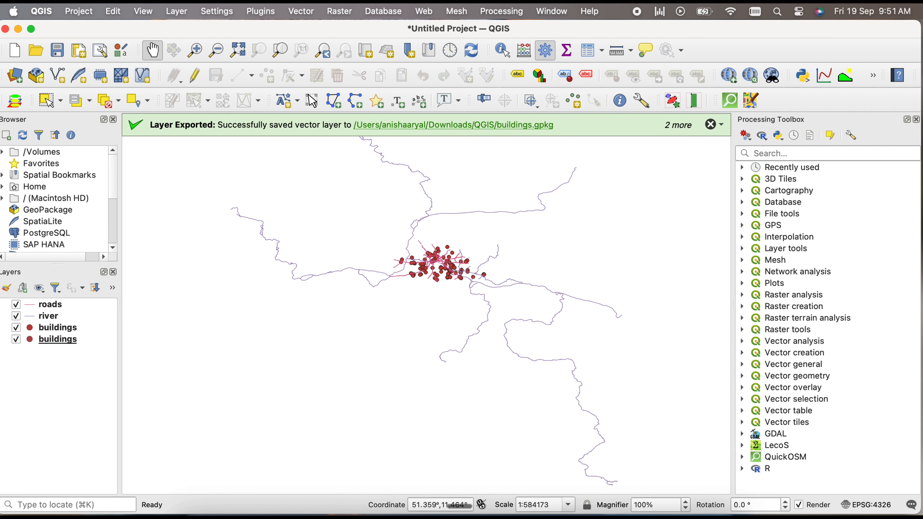
pyautogui.click(202, 514)
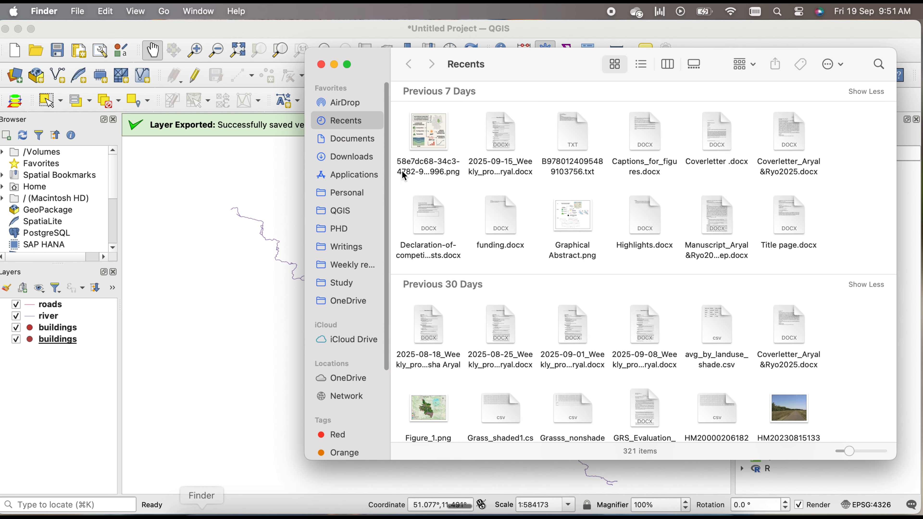
pyautogui.click(358, 214)
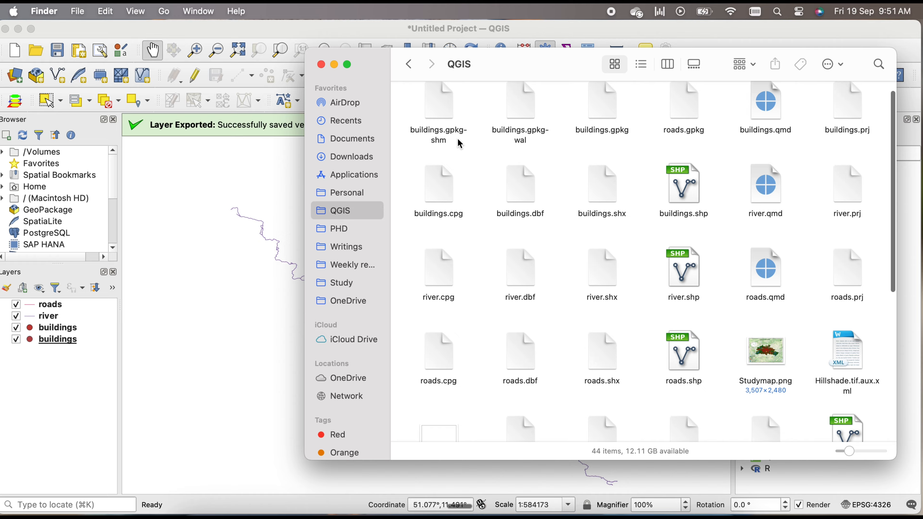
pyautogui.scroll(1, 458, 143)
pyautogui.click(600, 122)
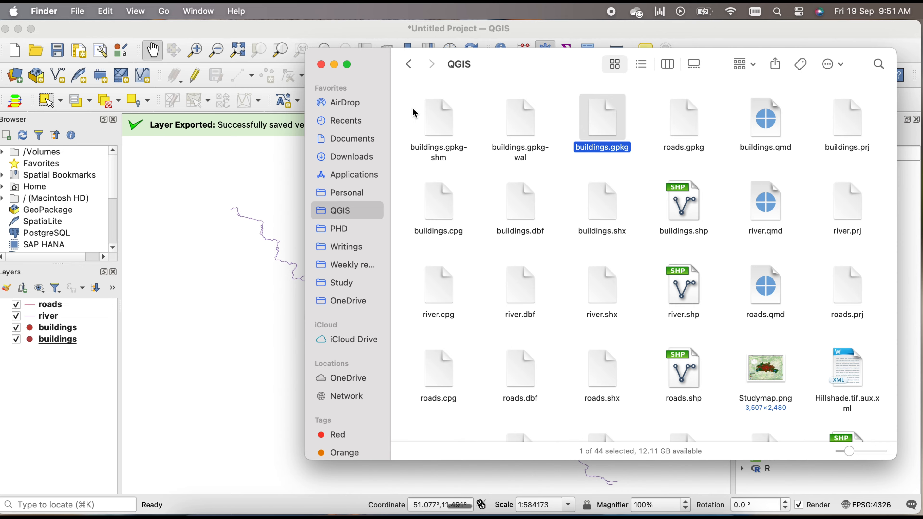
pyautogui.click(322, 65)
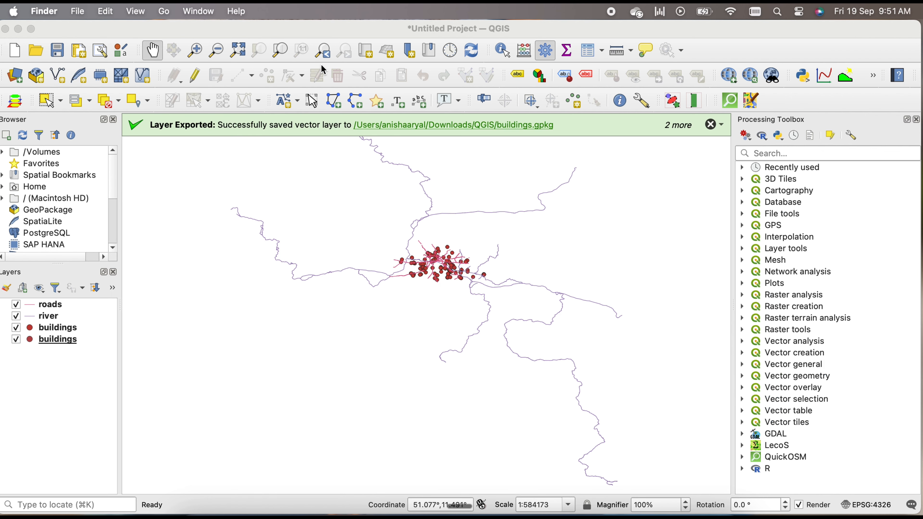
# - Search the processing algorithms for "packa" and open the Package layers tool
pyautogui.moveTo(347, 331); pyautogui.dragTo(329, 328)
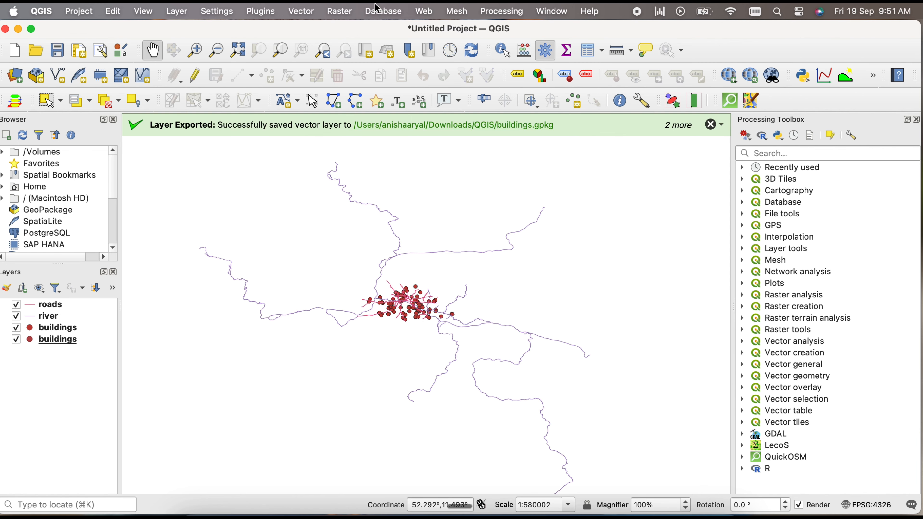
pyautogui.click(487, 11)
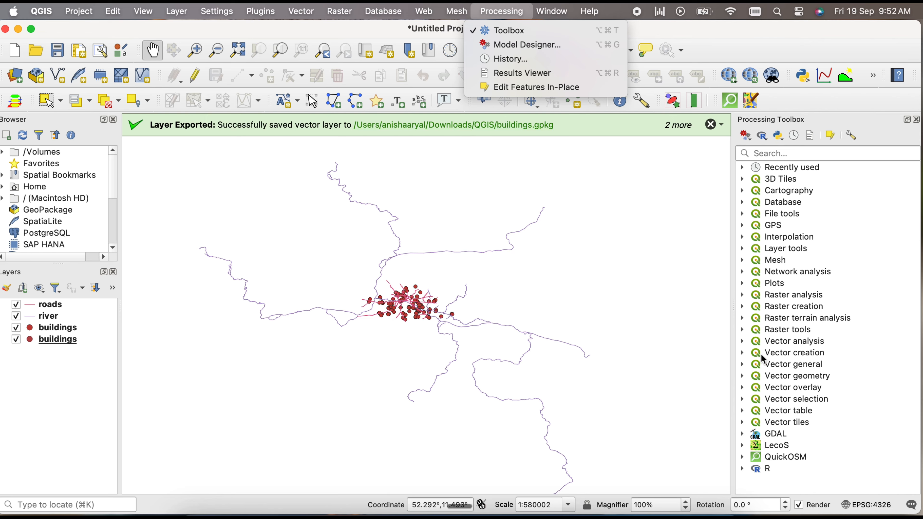
pyautogui.click(763, 153)
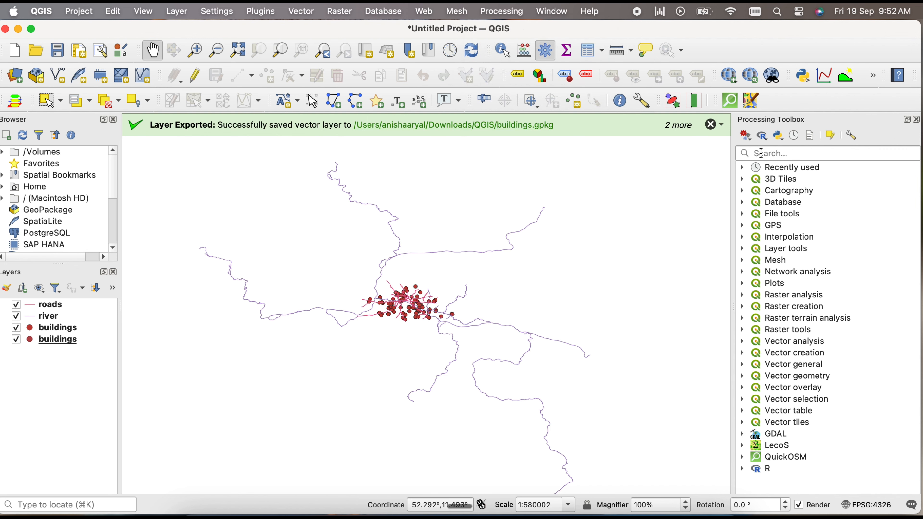
pyautogui.write('packa')
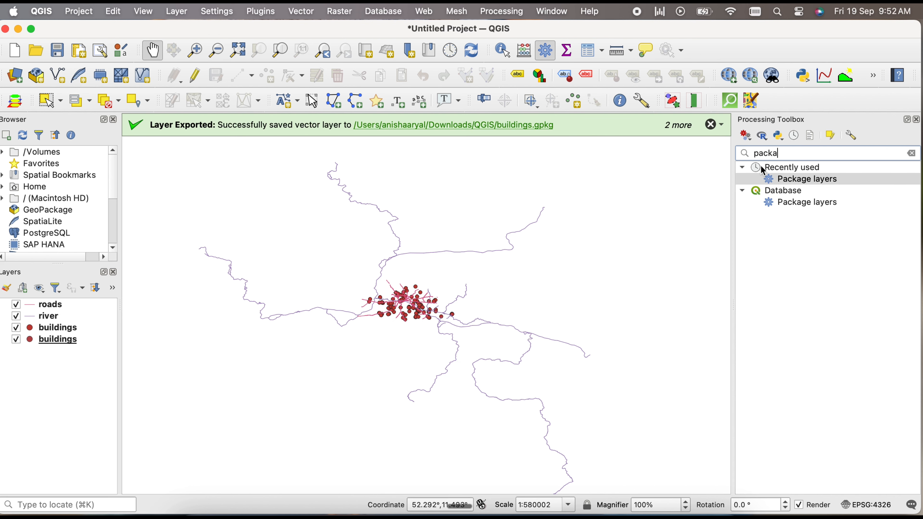
pyautogui.doubleClick(797, 200)
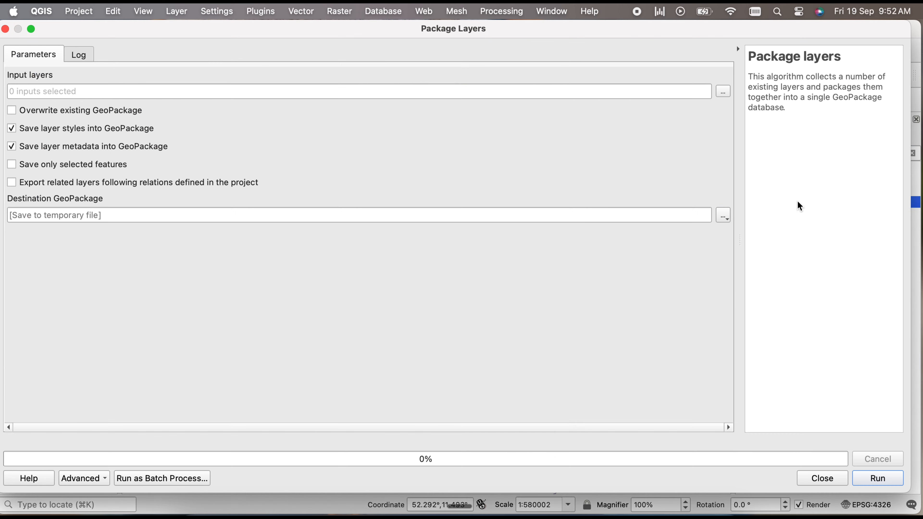
# - Choose the shapefile-based buildings layer, river and roads as the input layers for packaging
pyautogui.click(724, 92)
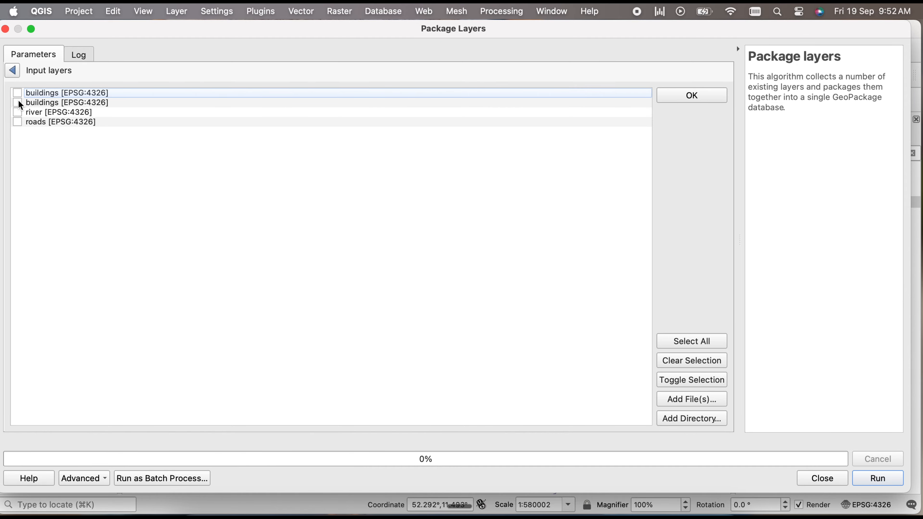
pyautogui.click(17, 112)
pyautogui.click(17, 122)
pyautogui.click(17, 104)
pyautogui.click(688, 96)
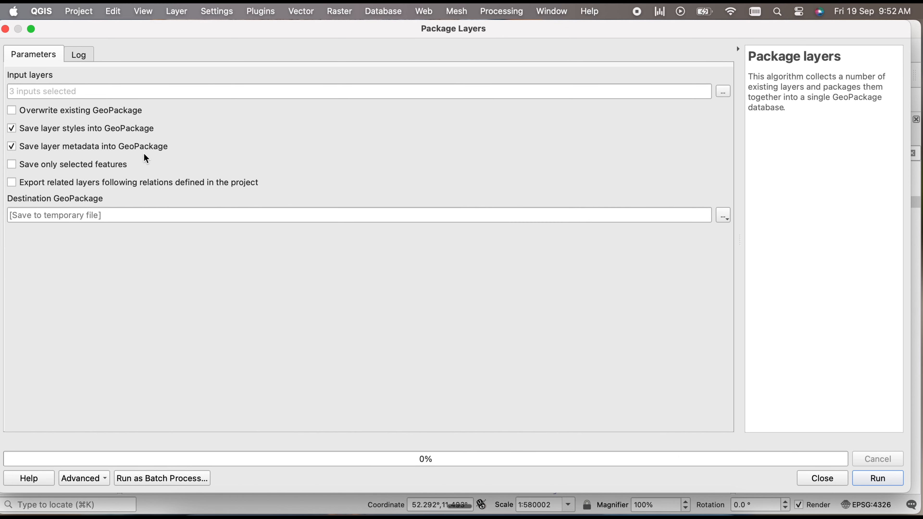
# - Set the destination GeoPackage to a file named data in the QGIS folder
pyautogui.click(724, 216)
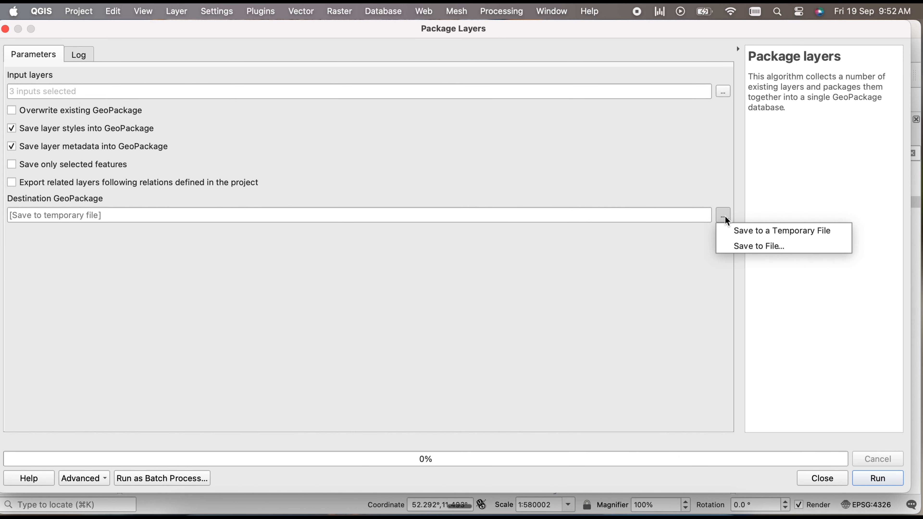
pyautogui.click(744, 247)
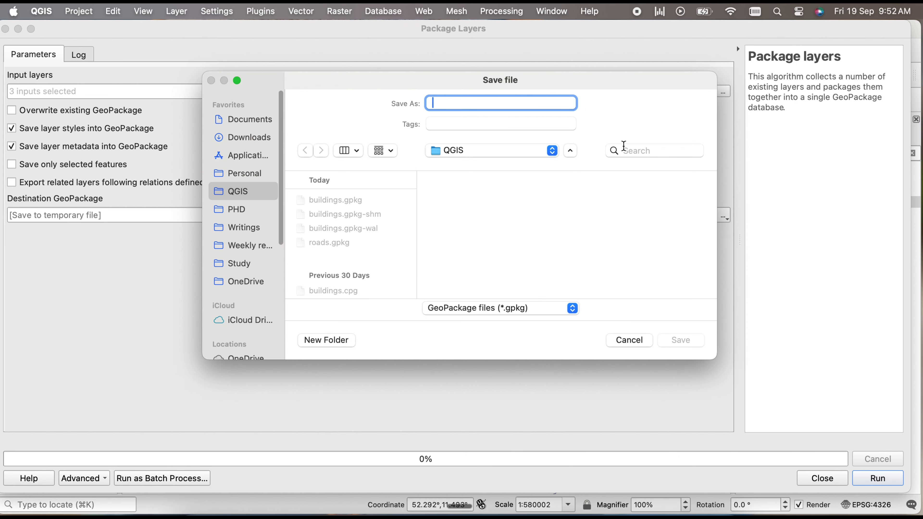
pyautogui.write('data')
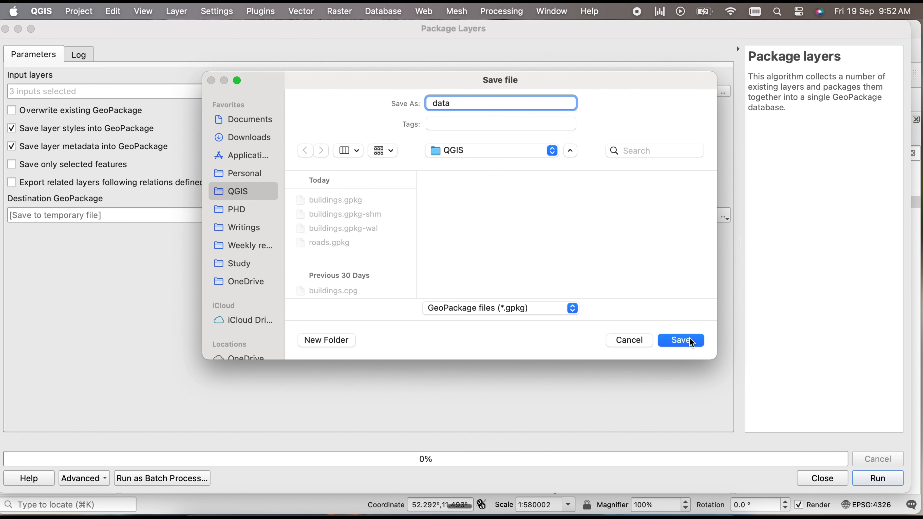
pyautogui.click(689, 337)
# - Return to the Package Layers dialog, run the packaging and close the dialog
pyautogui.moveTo(658, 25); pyautogui.dragTo(661, 49)
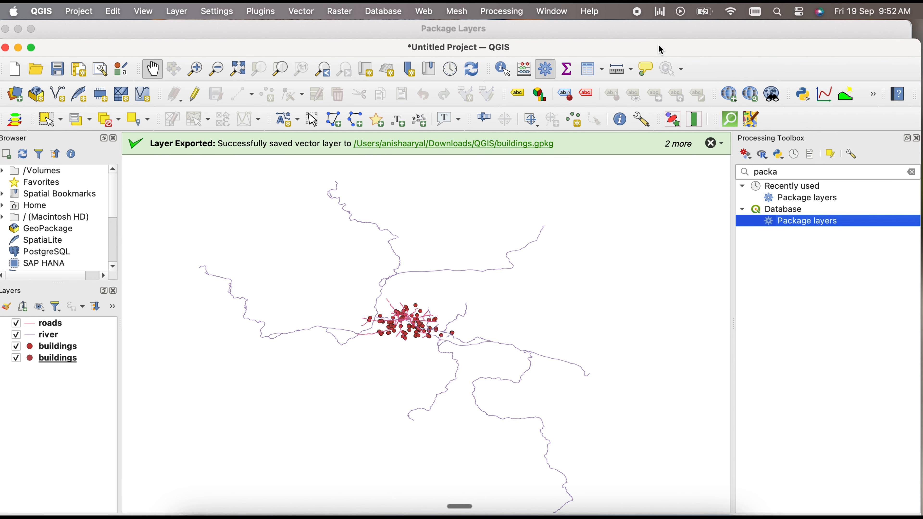
pyautogui.click(660, 35)
pyautogui.click(885, 478)
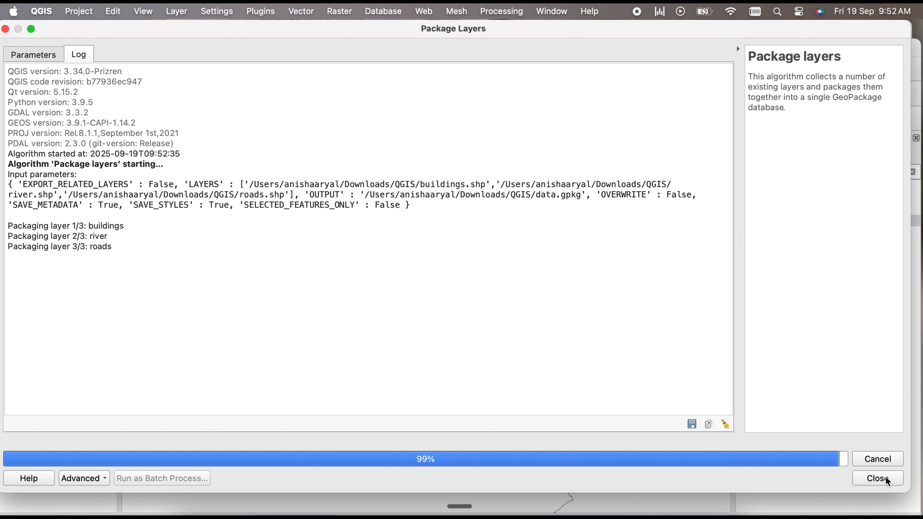
pyautogui.click(786, 478)
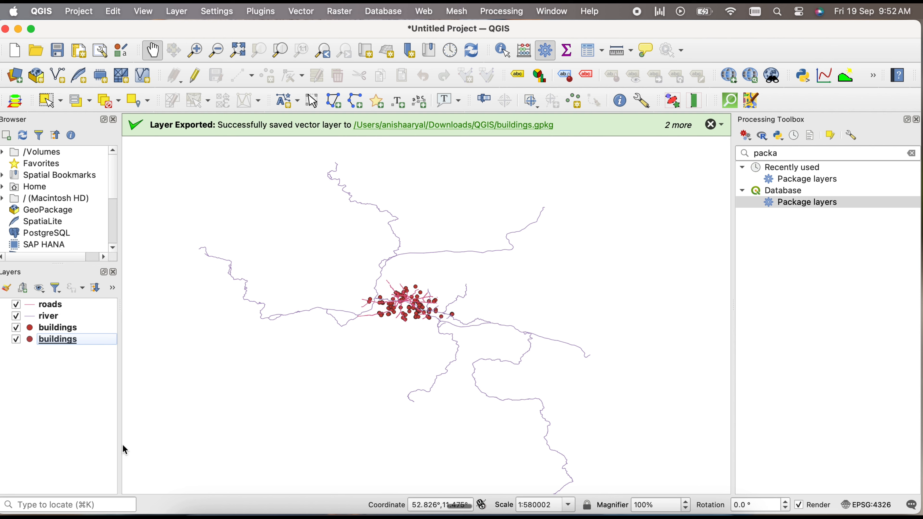
# - Switch to Finder and locate the packaged data.gpkg file in the QGIS folder
pyautogui.click(201, 515)
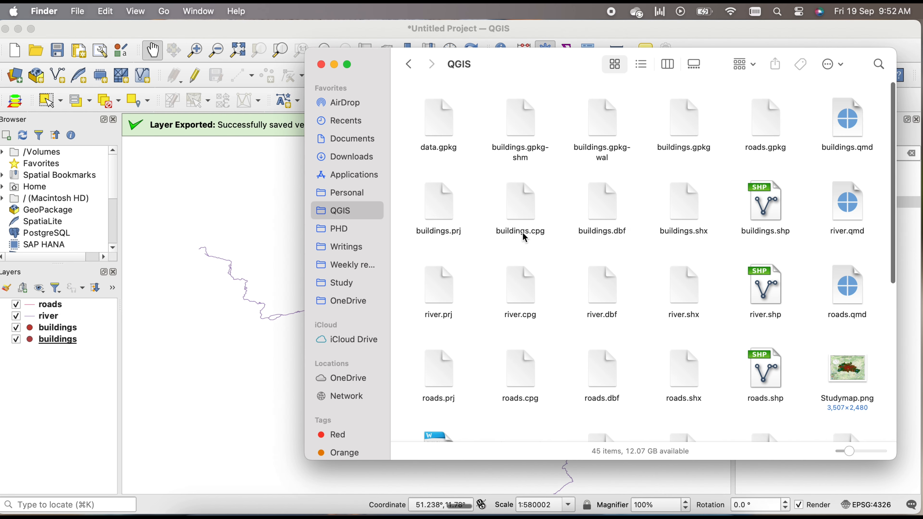
pyautogui.click(439, 120)
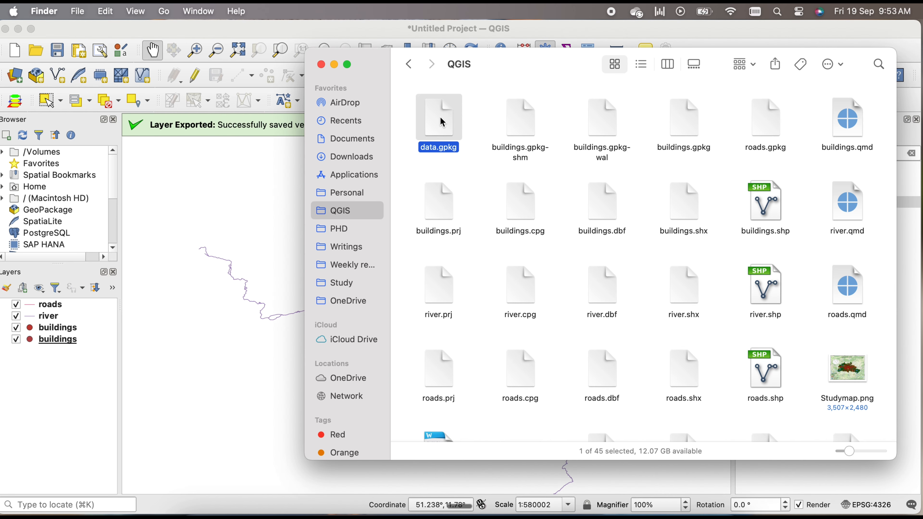
pyautogui.click(320, 65)
# - Return to QGIS and choose data.gpkg from the QGIS folder as the vector dataset to add
pyautogui.click(14, 77)
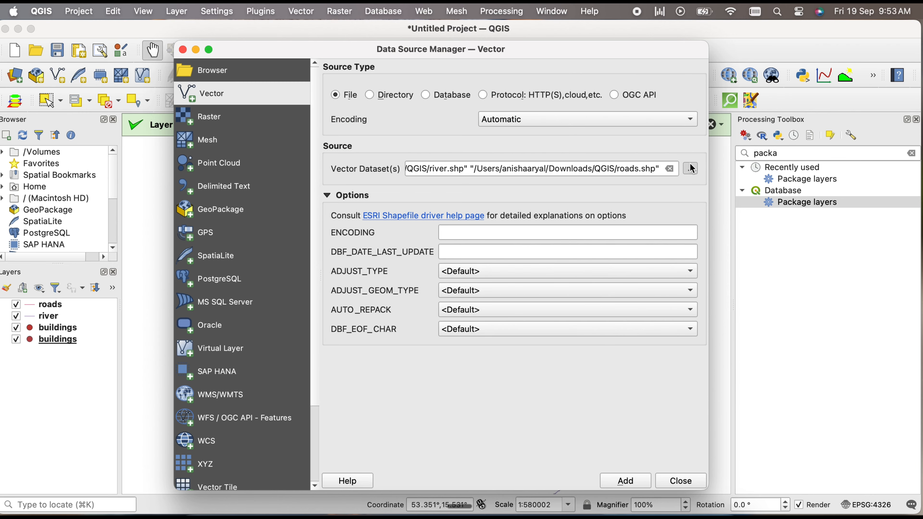
pyautogui.click(693, 170)
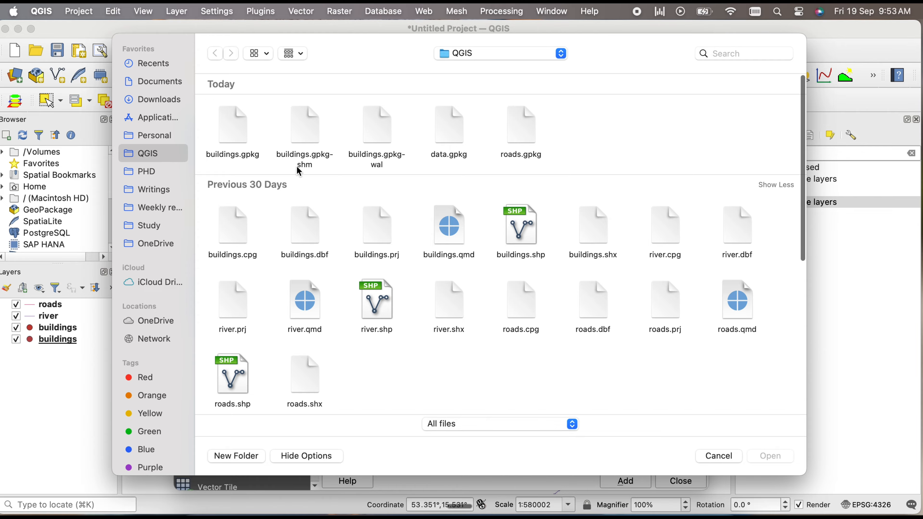
pyautogui.click(438, 130)
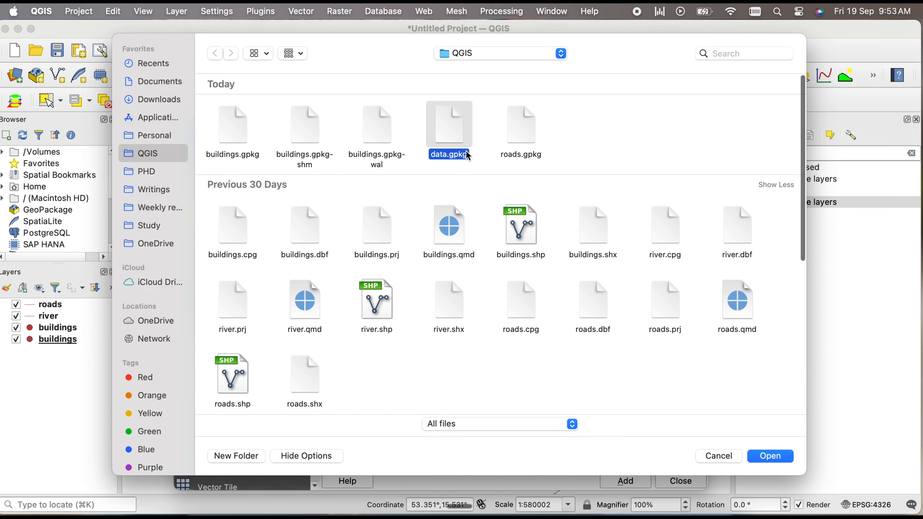
pyautogui.click(777, 451)
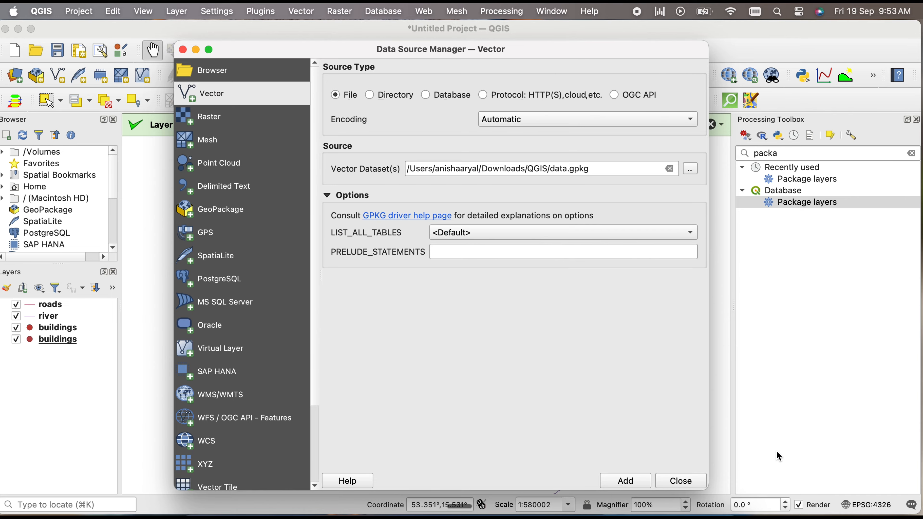
pyautogui.click(638, 484)
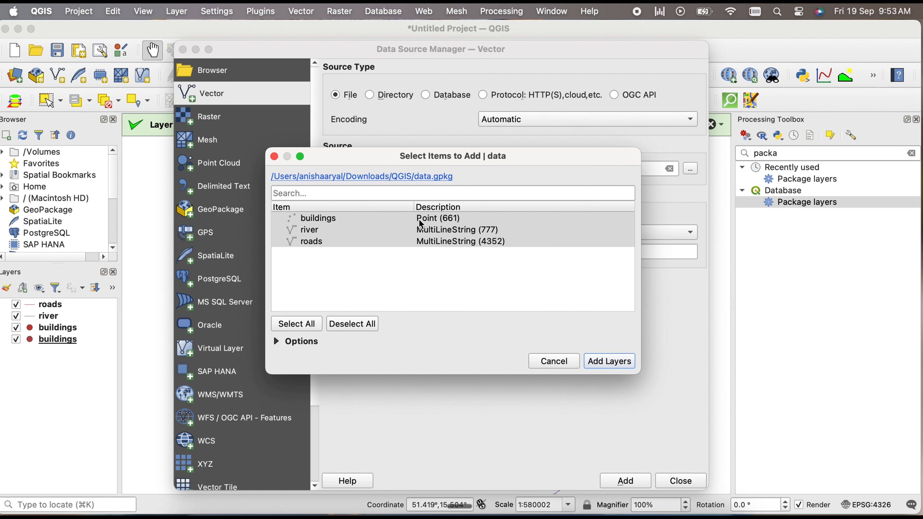
# - Add the buildings, river and roads layers from data.gpkg to the project and close the Data Source Manager
pyautogui.click(354, 221)
pyautogui.click(330, 230)
pyautogui.click(332, 243)
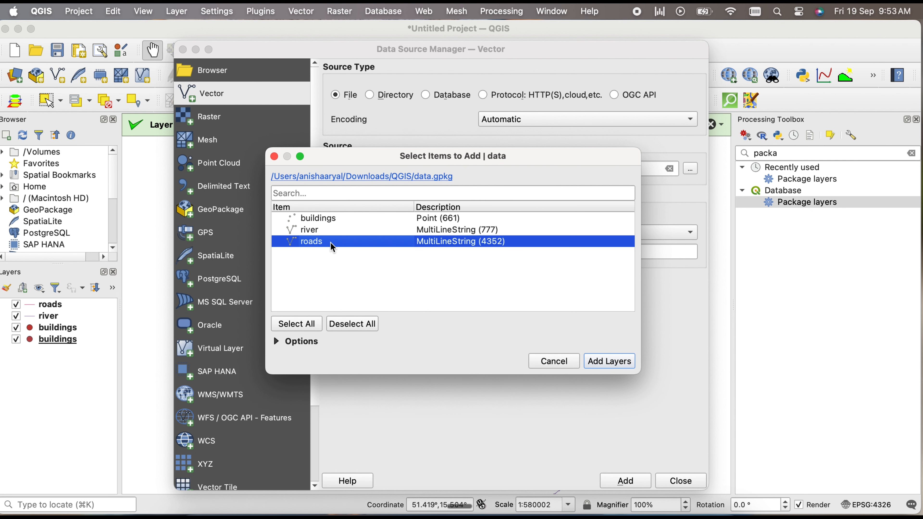
pyautogui.keyDown('shift'); pyautogui.click(336, 218); pyautogui.keyUp('shift')
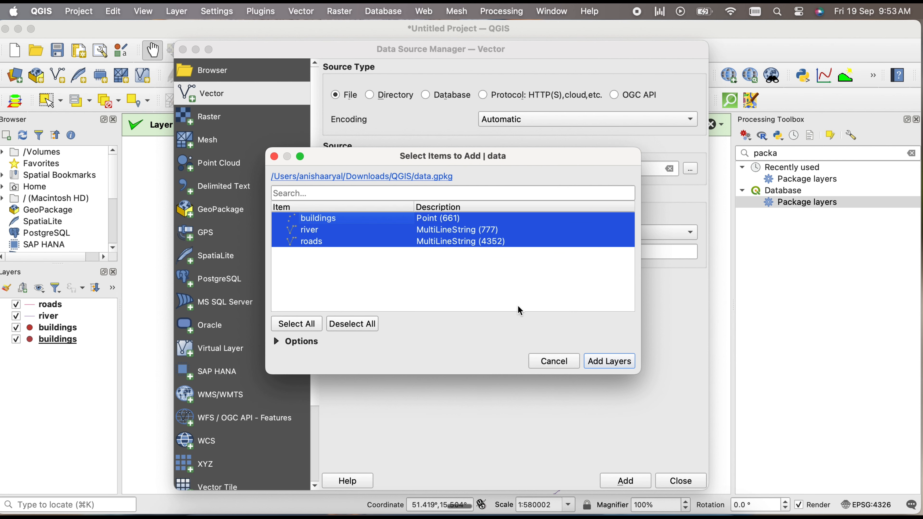
pyautogui.click(614, 361)
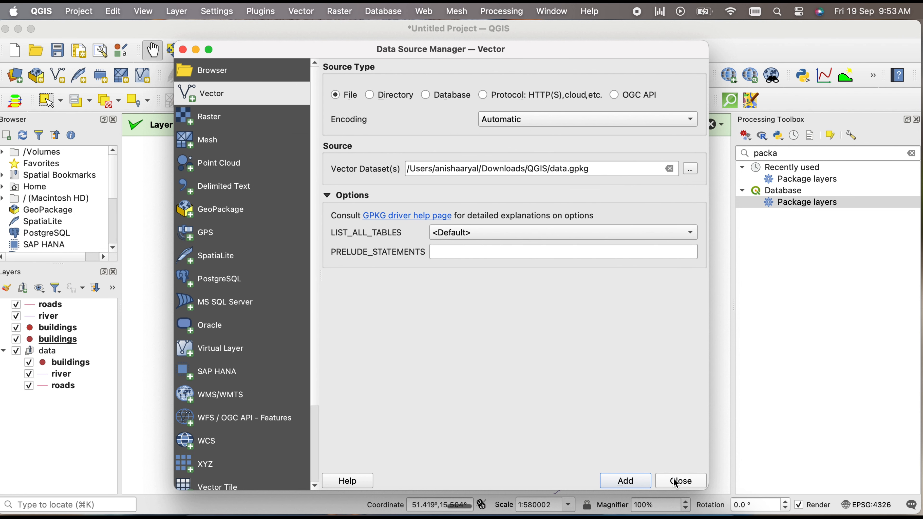
pyautogui.click(676, 483)
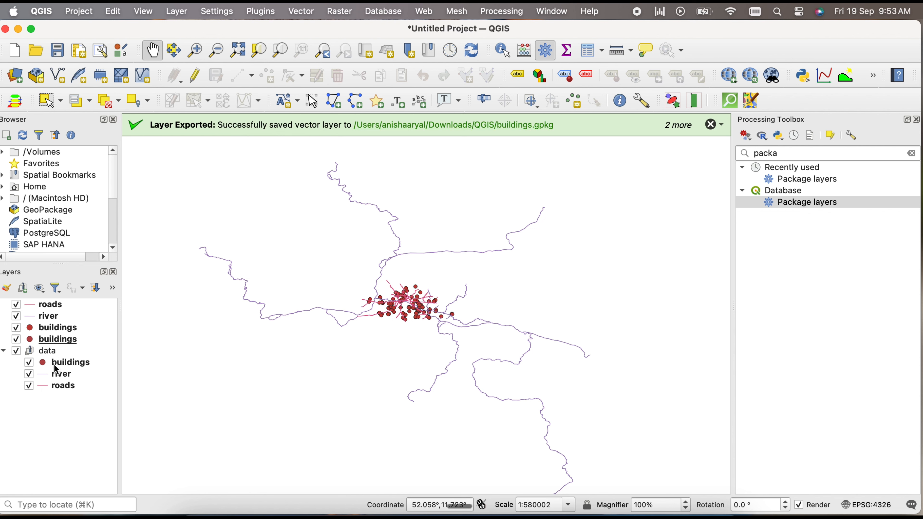
# - Find the GDAL Convert Format algorithm in the processing tools and open it with the shapefile-based buildings layer as input
pyautogui.moveTo(58, 367)
pyautogui.moveTo(861, 152); pyautogui.dragTo(734, 150)
pyautogui.write('GDAL')
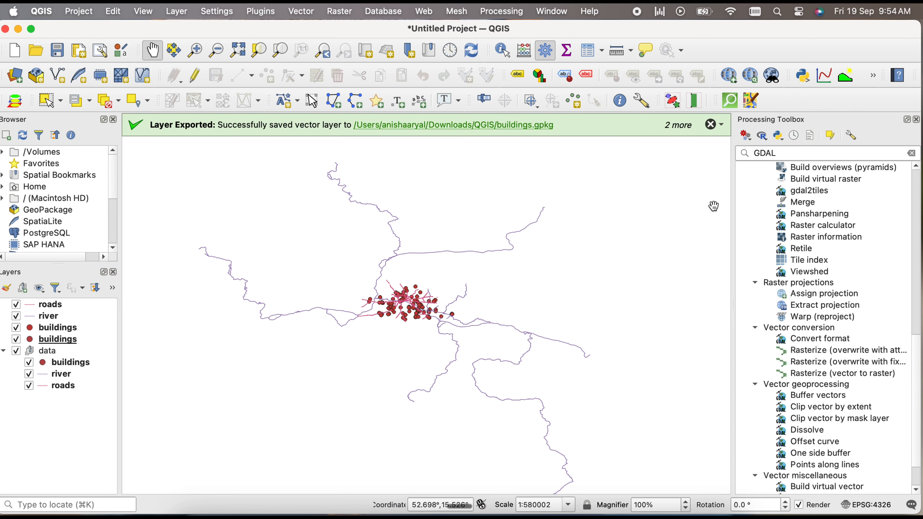
pyautogui.doubleClick(817, 339)
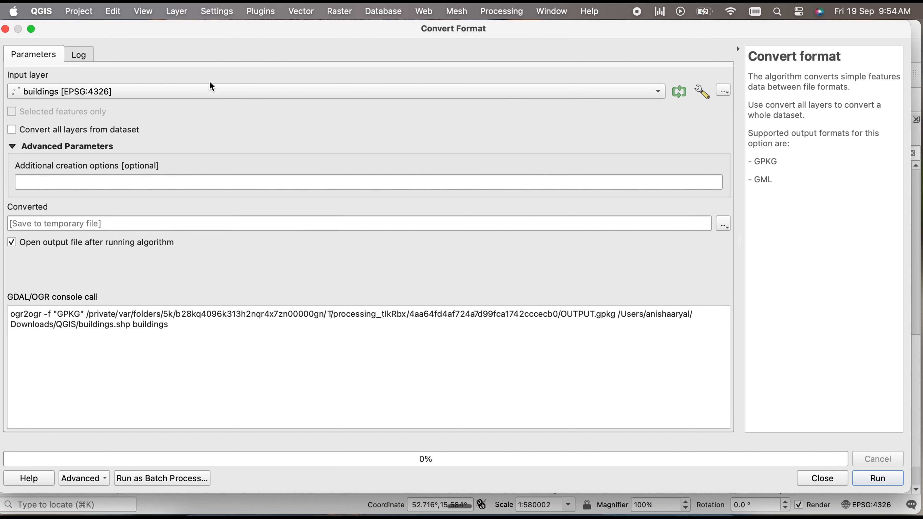
pyautogui.click(209, 92)
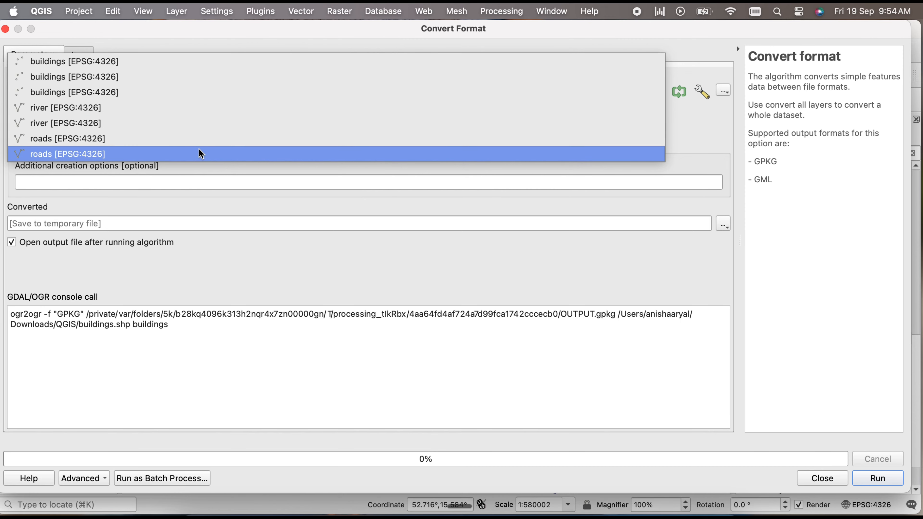
pyautogui.click(186, 101)
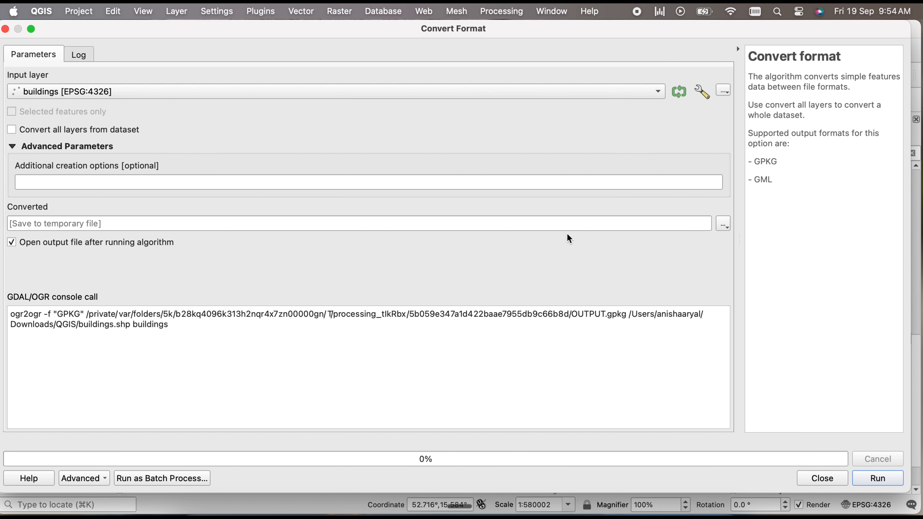
# - Set the converted output to a GPKG file named new in the QGIS folder
pyautogui.click(725, 224)
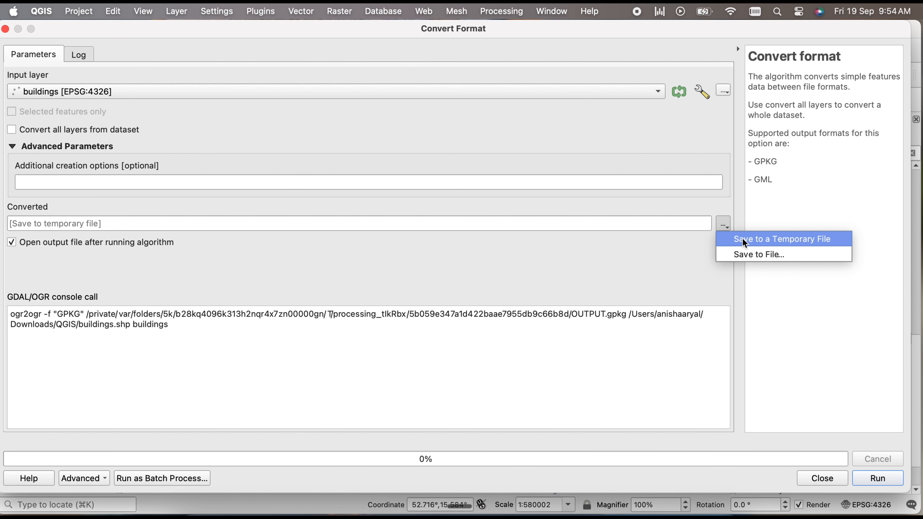
pyautogui.click(748, 255)
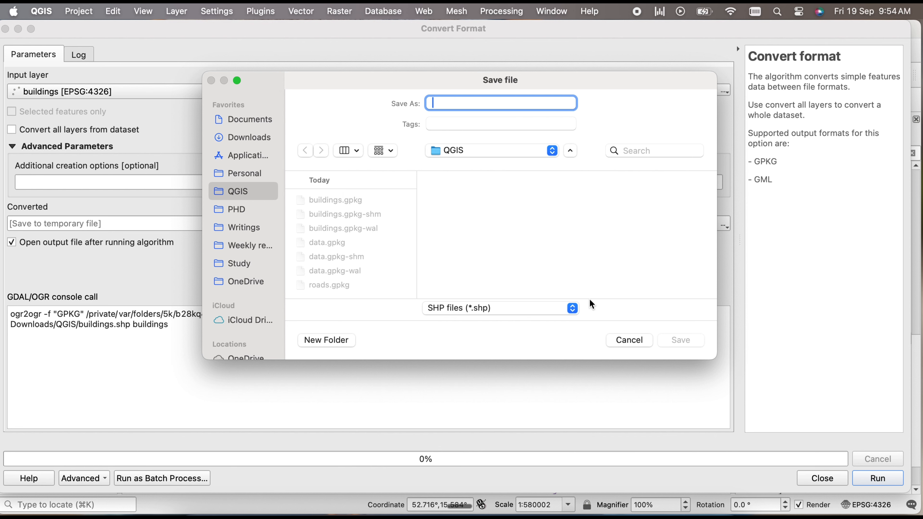
pyautogui.click(573, 308)
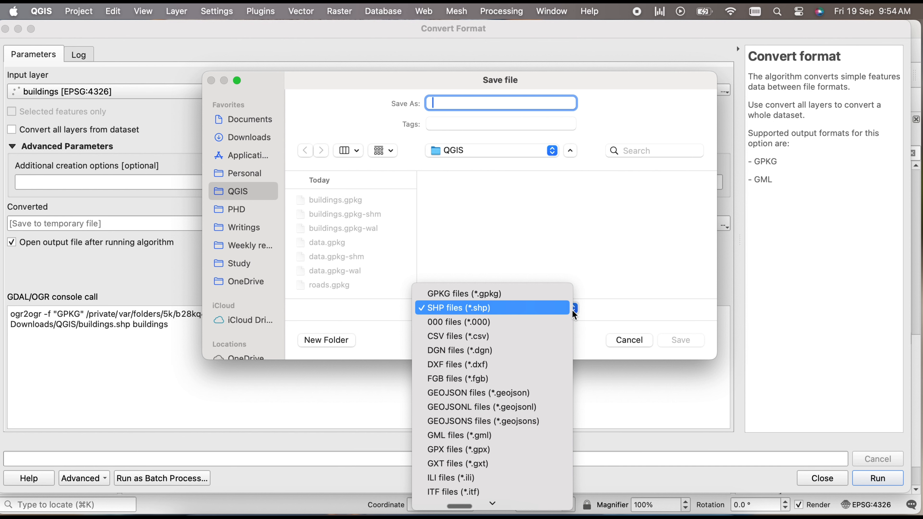
pyautogui.click(559, 293)
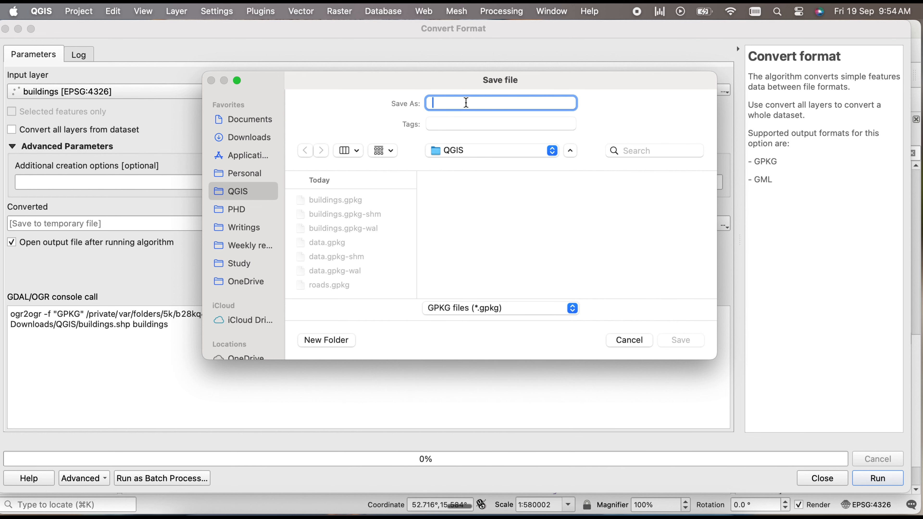
pyautogui.write('new')
pyautogui.click(676, 340)
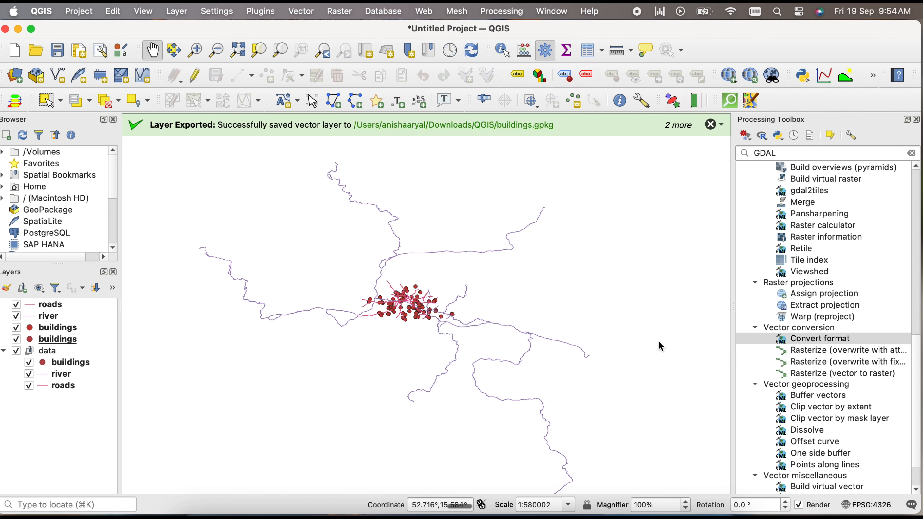
# - Bring the Convert Format dialog back to the front, run the conversion and close the dialog
pyautogui.moveTo(658, 31); pyautogui.dragTo(658, 48)
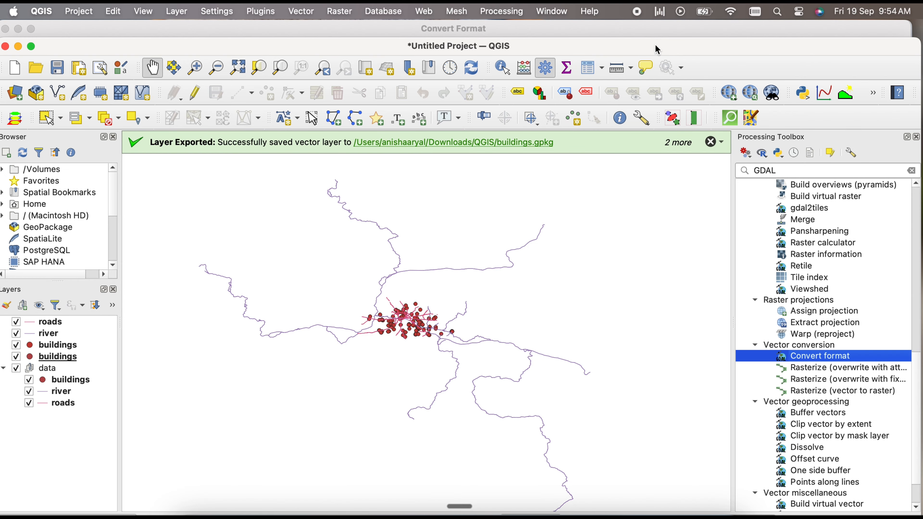
pyautogui.click(658, 32)
pyautogui.click(884, 477)
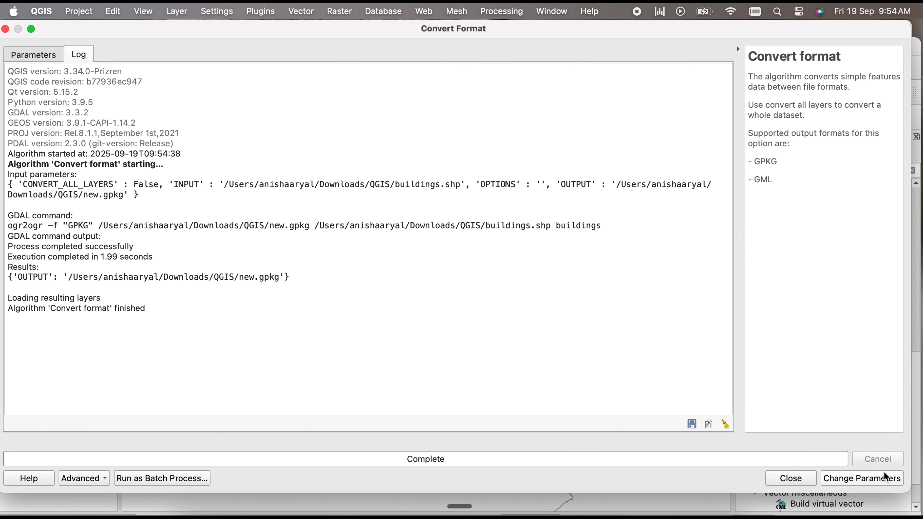
pyautogui.click(790, 478)
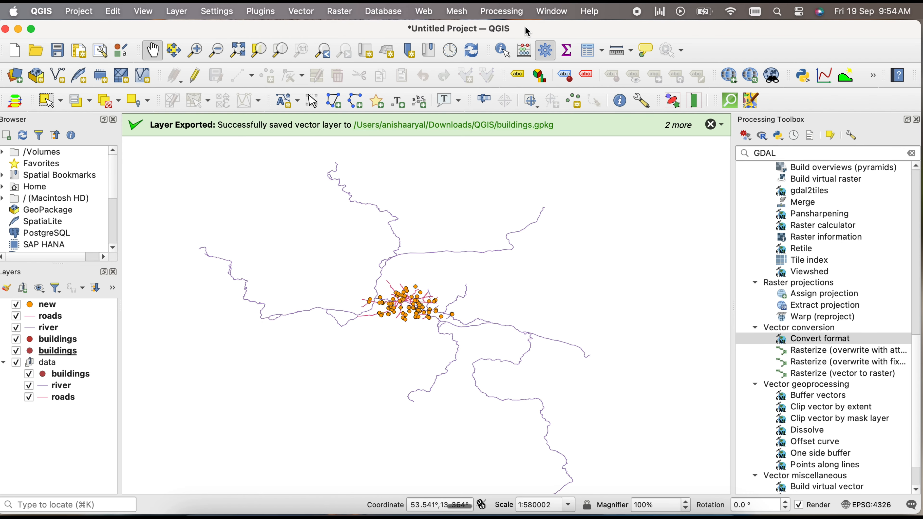
# - Hide the data group and the standalone buildings, river and roads layers so that only the new layer is shown
pyautogui.click(48, 308)
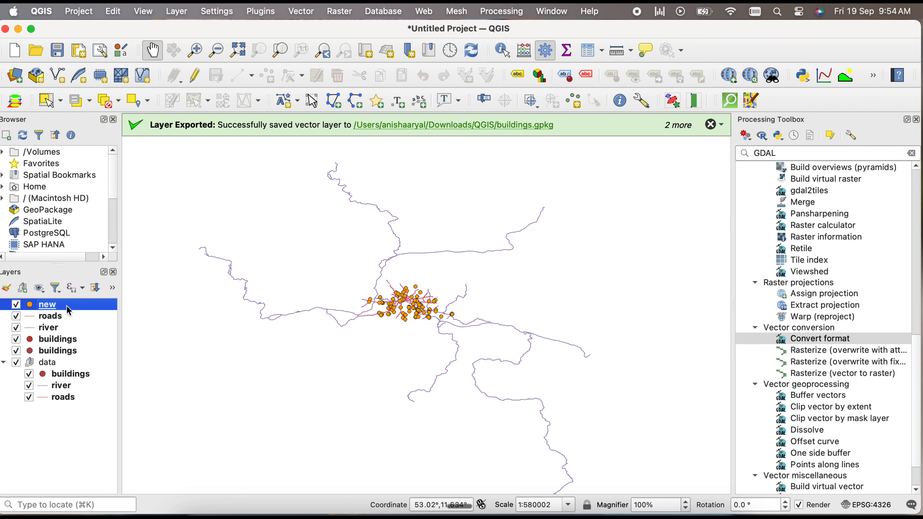
pyautogui.click(17, 361)
pyautogui.click(17, 351)
pyautogui.click(16, 339)
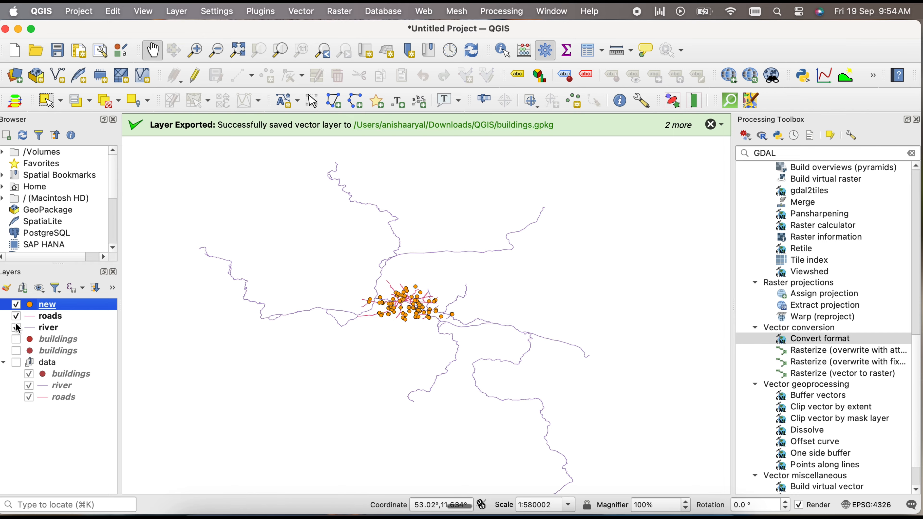
pyautogui.click(16, 327)
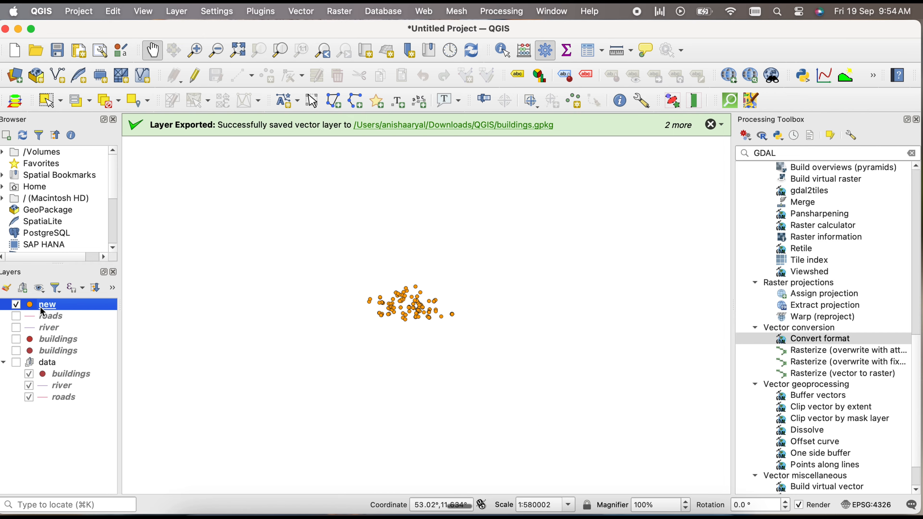
# - Show the standalone roads and river layers again alongside the new layer
pyautogui.rightClick(51, 313)
pyautogui.click(16, 316)
pyautogui.click(16, 328)
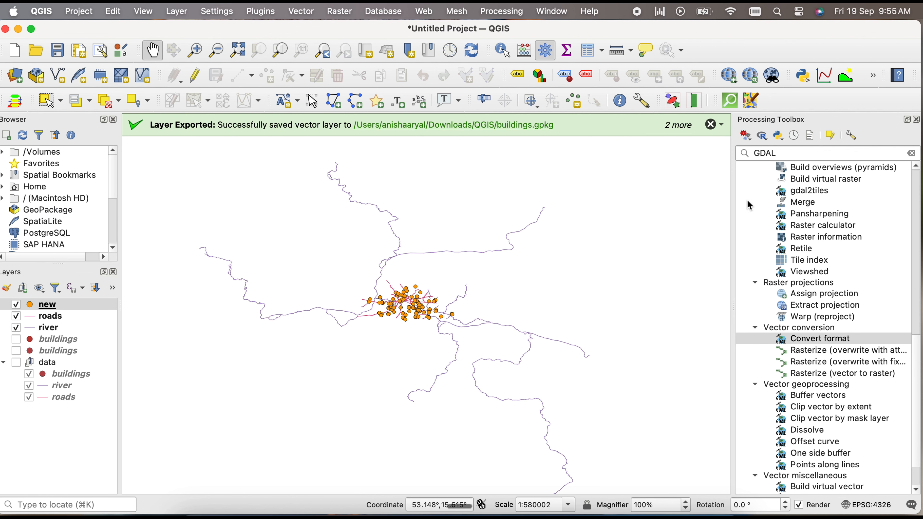
pyautogui.click(775, 153)
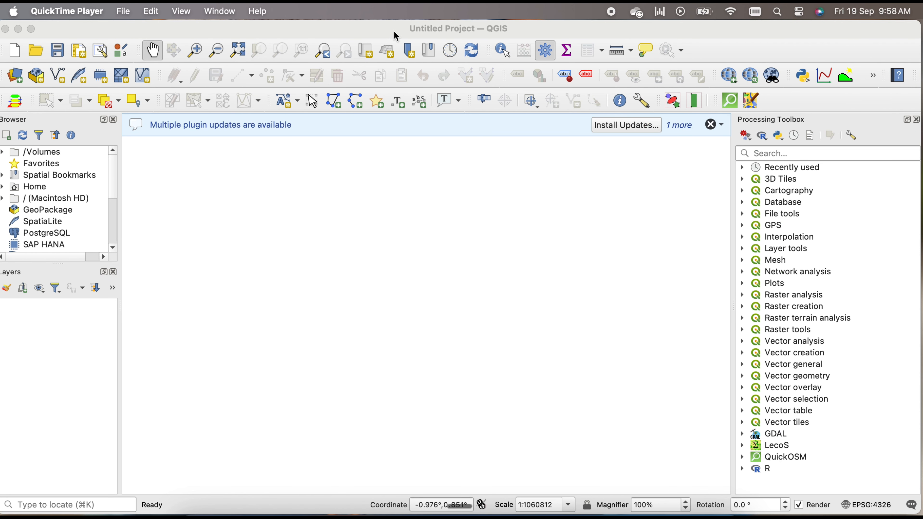
# - Open DB Manager in the empty project and select the GeoPackage provider
pyautogui.click(385, 33)
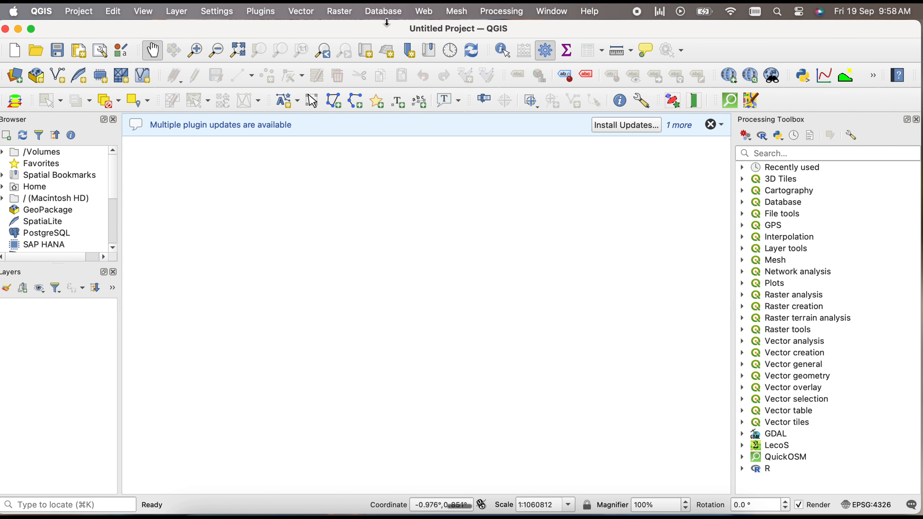
pyautogui.click(385, 16)
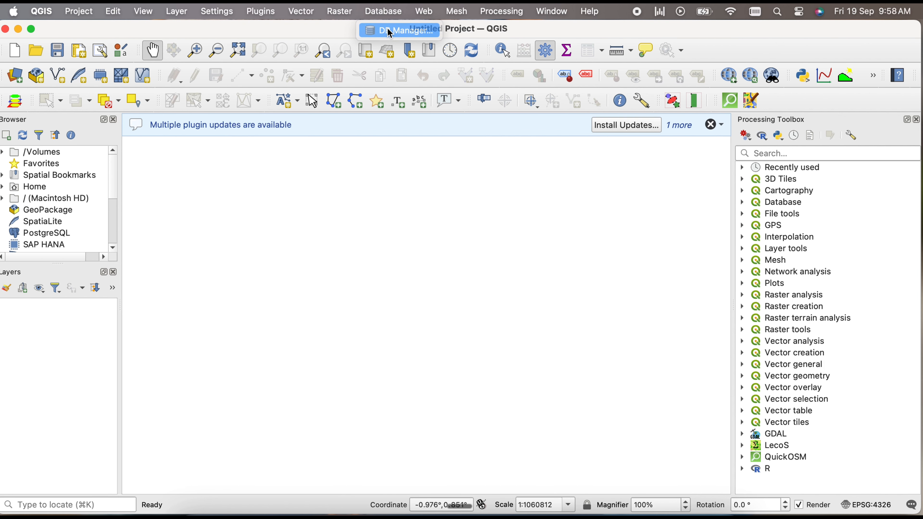
pyautogui.click(389, 34)
pyautogui.click(242, 162)
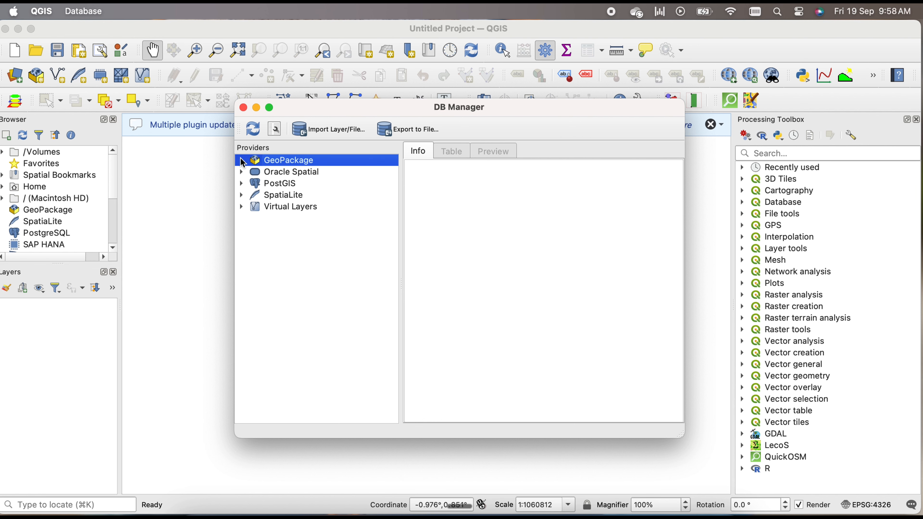
# - Create a GeoPackage connection to new.gpkg in the QGIS folder and expand it to list its tables
pyautogui.rightClick(279, 159)
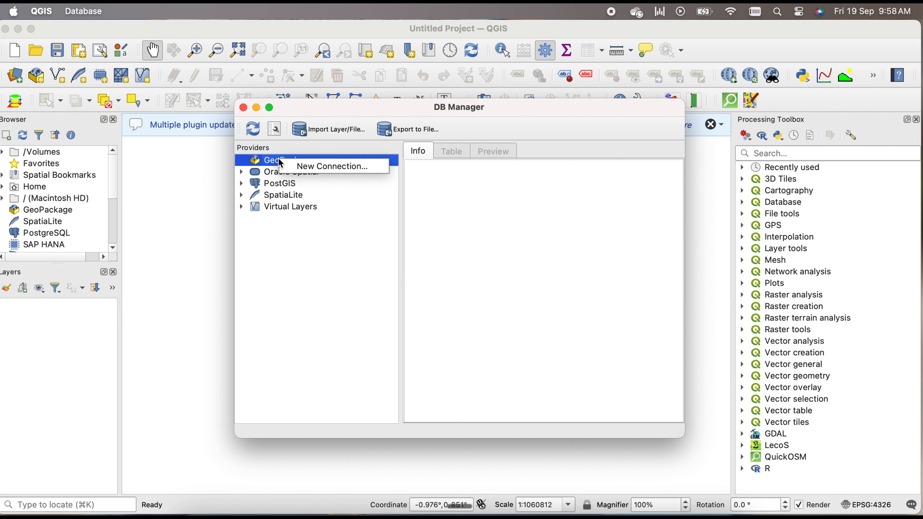
pyautogui.click(312, 170)
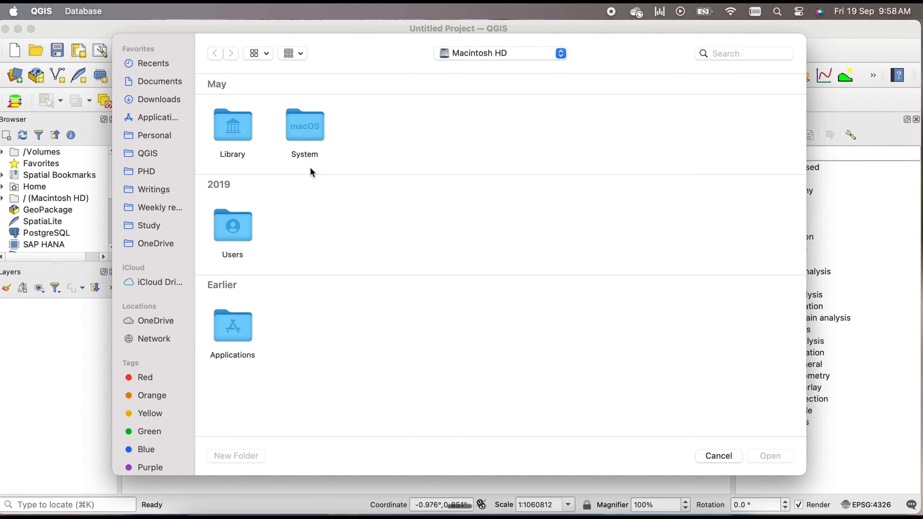
pyautogui.click(157, 154)
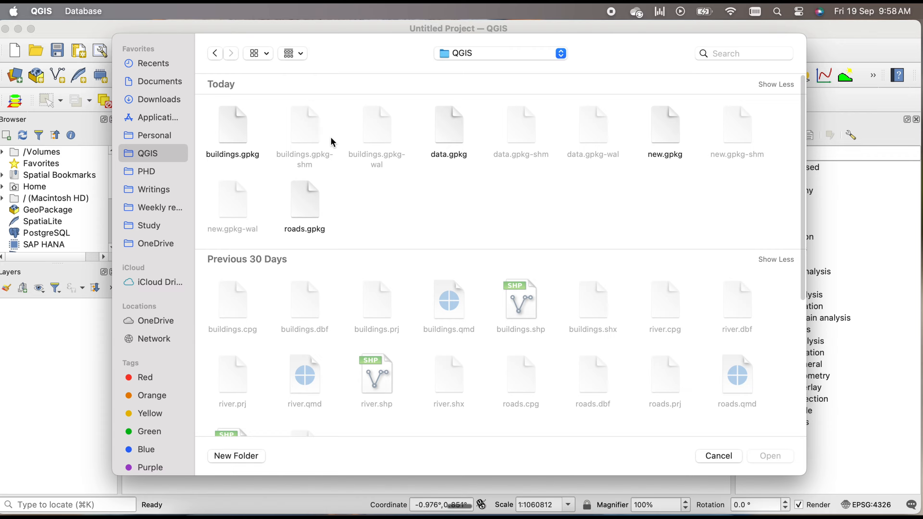
pyautogui.click(662, 127)
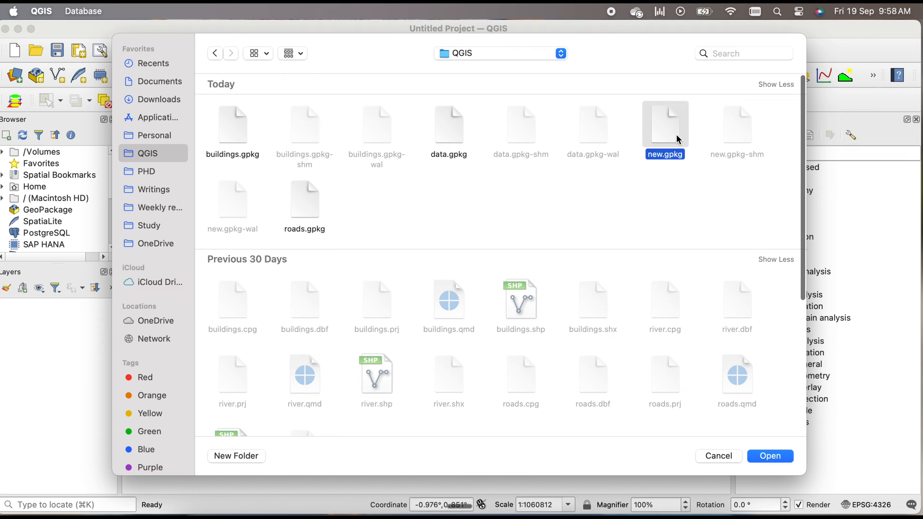
pyautogui.click(781, 458)
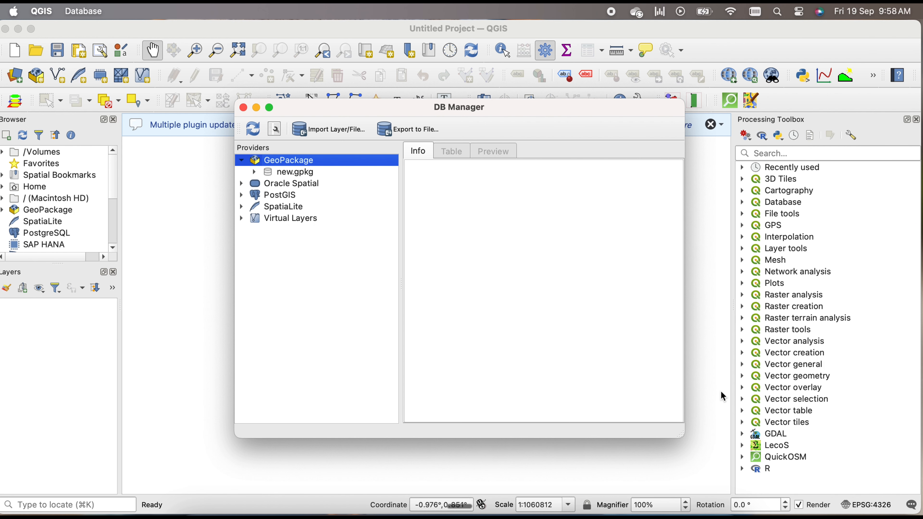
pyautogui.click(257, 175)
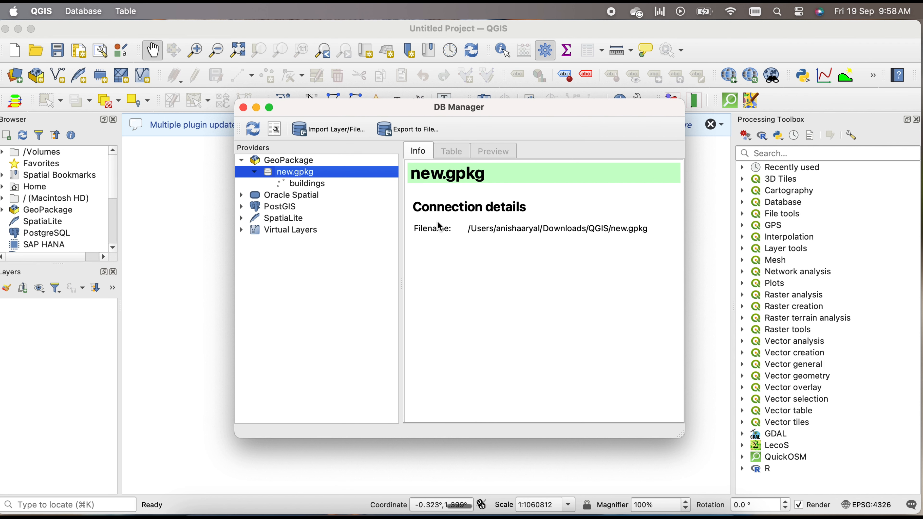
# - Import river.shp from the QGIS folder into new.gpkg as a table named river
pyautogui.click(299, 184)
pyautogui.click(294, 174)
pyautogui.click(333, 129)
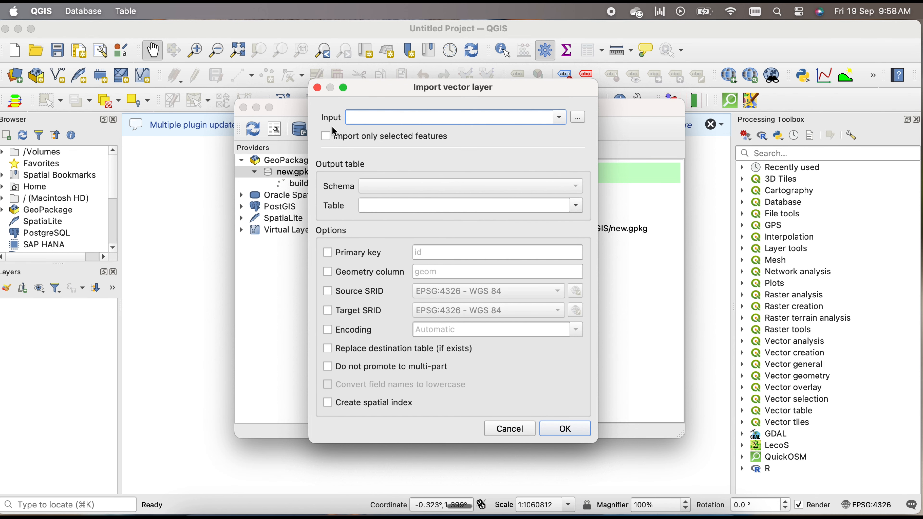
pyautogui.click(574, 122)
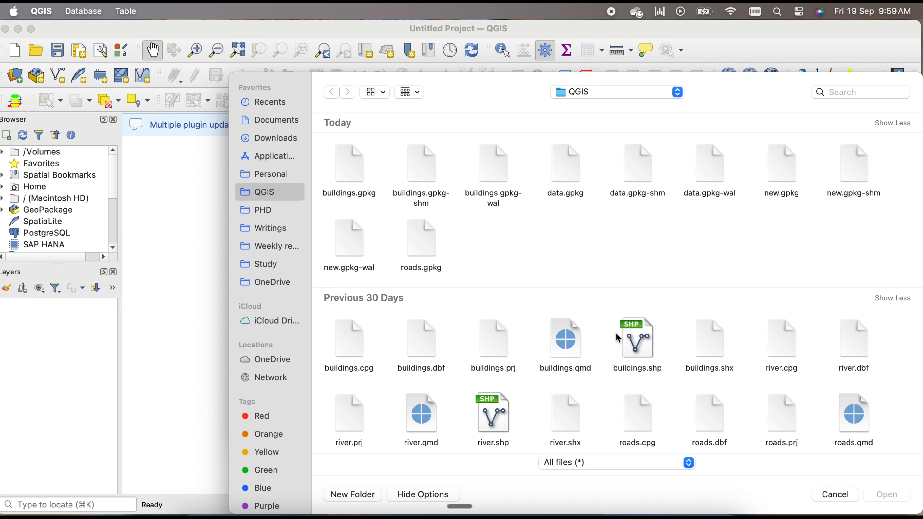
pyautogui.click(493, 421)
pyautogui.click(889, 498)
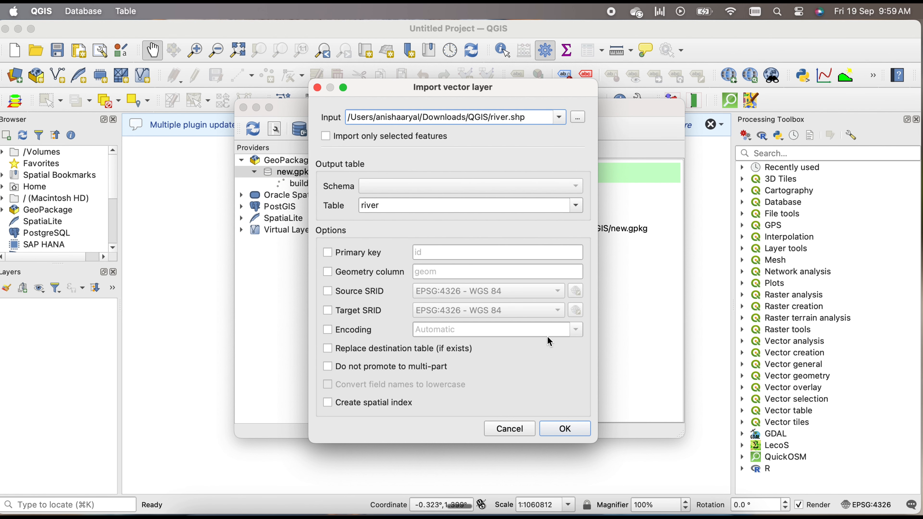
pyautogui.click(575, 431)
pyautogui.click(489, 278)
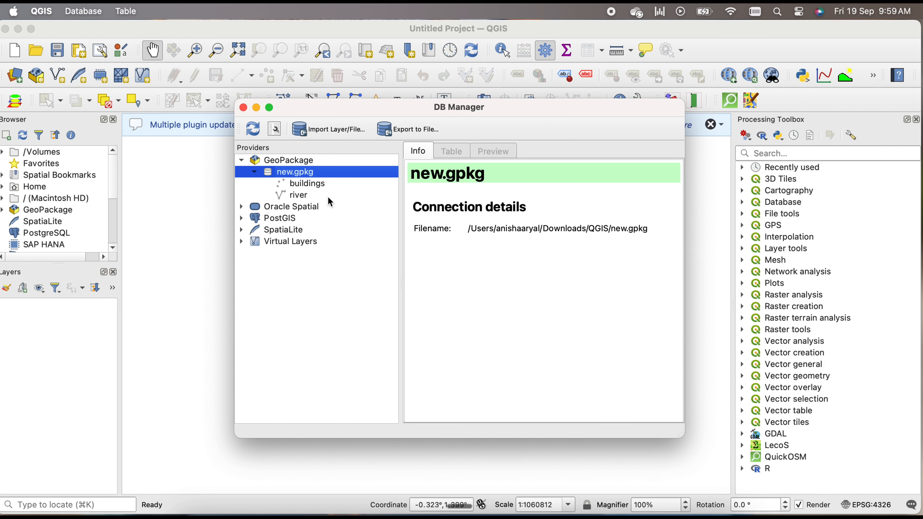
# - Examine the general info, fields and triggers of the river and buildings tables in new.gpkg
pyautogui.click(320, 185)
pyautogui.click(313, 198)
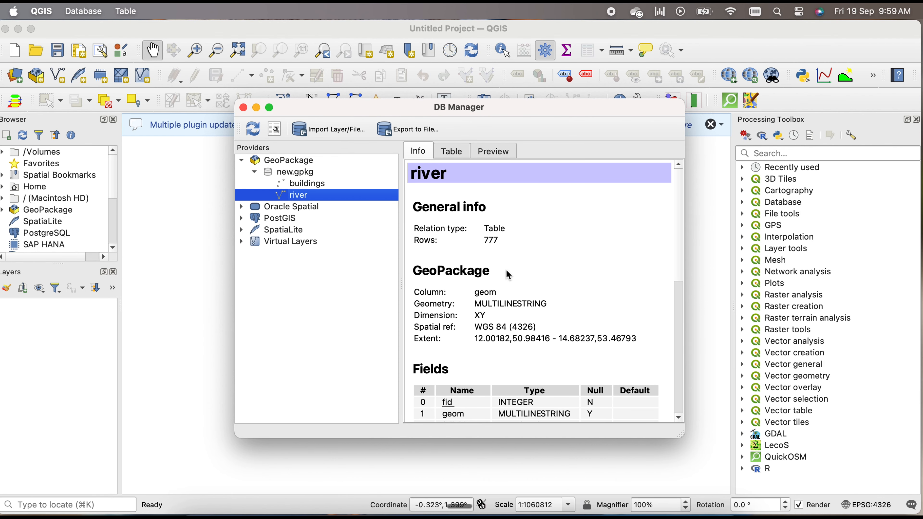
pyautogui.scroll(-10, 508, 275)
pyautogui.scroll(5, 508, 275)
pyautogui.scroll(-8, 508, 275)
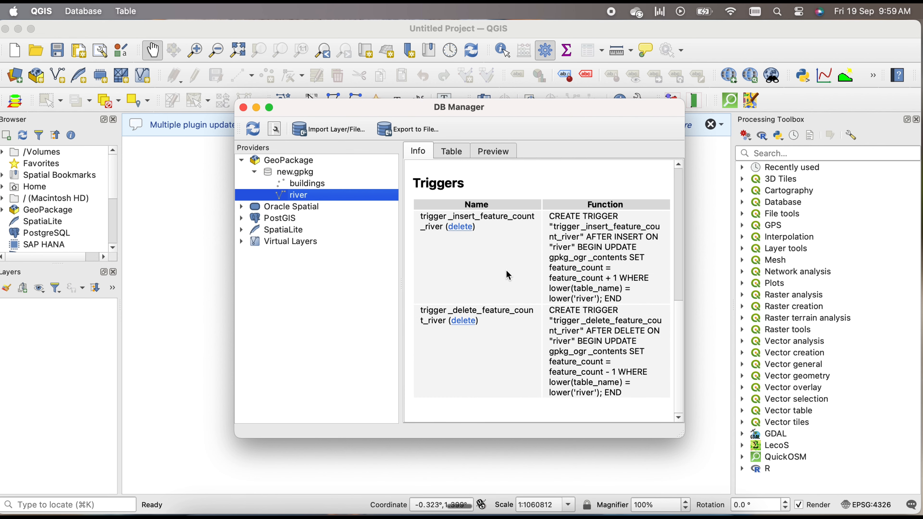
pyautogui.scroll(10, 508, 275)
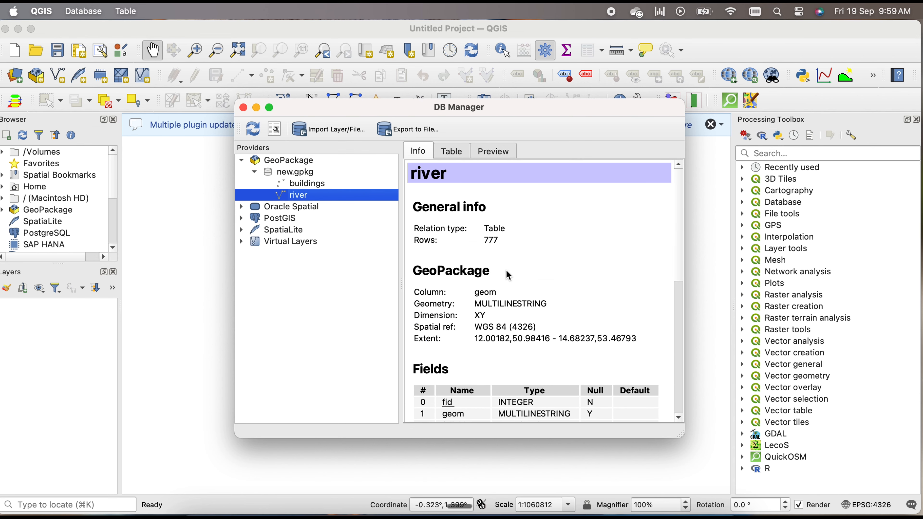
pyautogui.click(317, 185)
pyautogui.scroll(-10, 507, 342)
pyautogui.scroll(10, 488, 269)
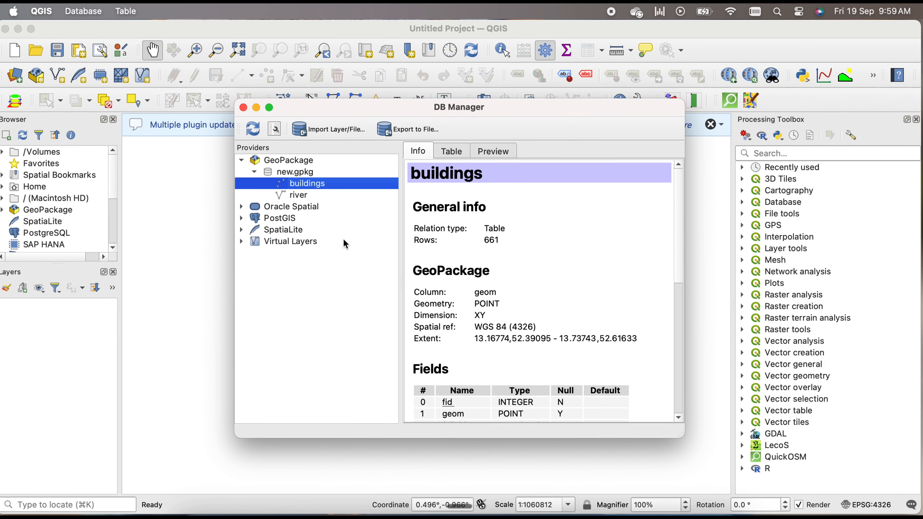
# - Return to the main QGIS window and choose new.gpkg from the QGIS folder as the vector dataset source
pyautogui.click(160, 200)
pyautogui.click(13, 77)
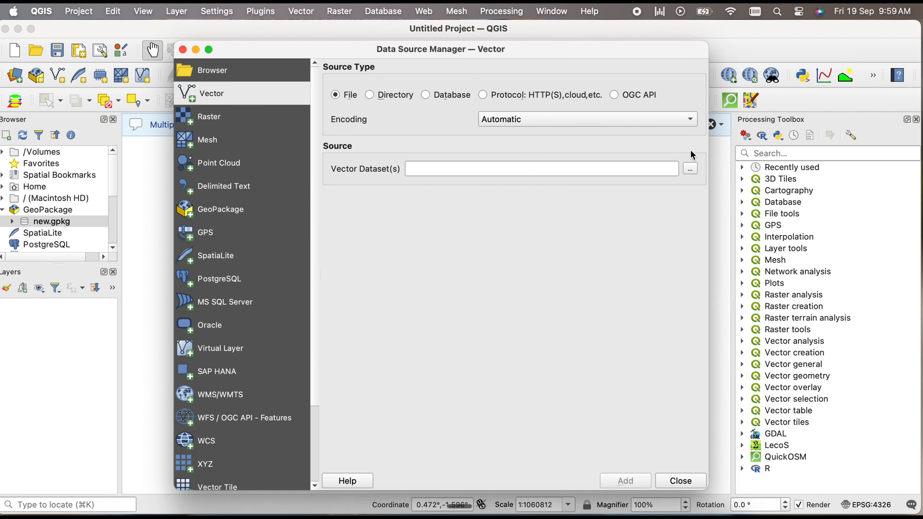
pyautogui.click(691, 168)
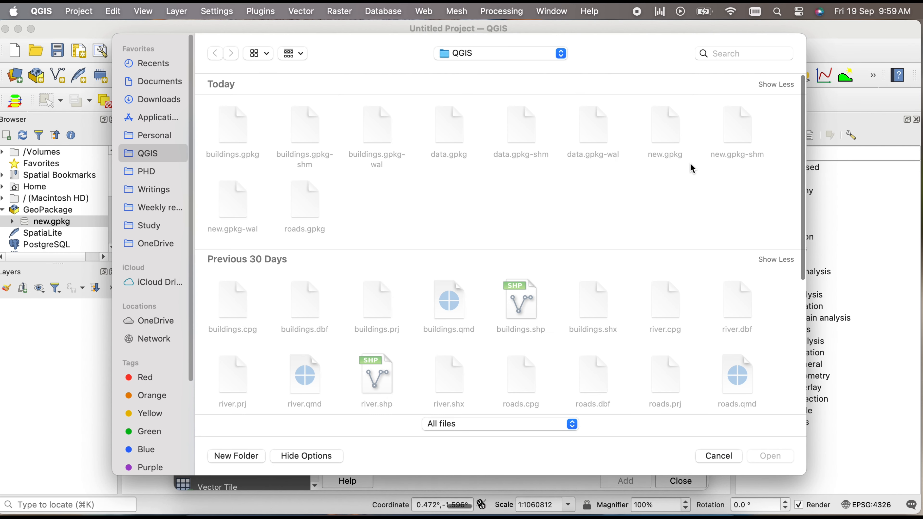
pyautogui.click(660, 131)
pyautogui.click(773, 457)
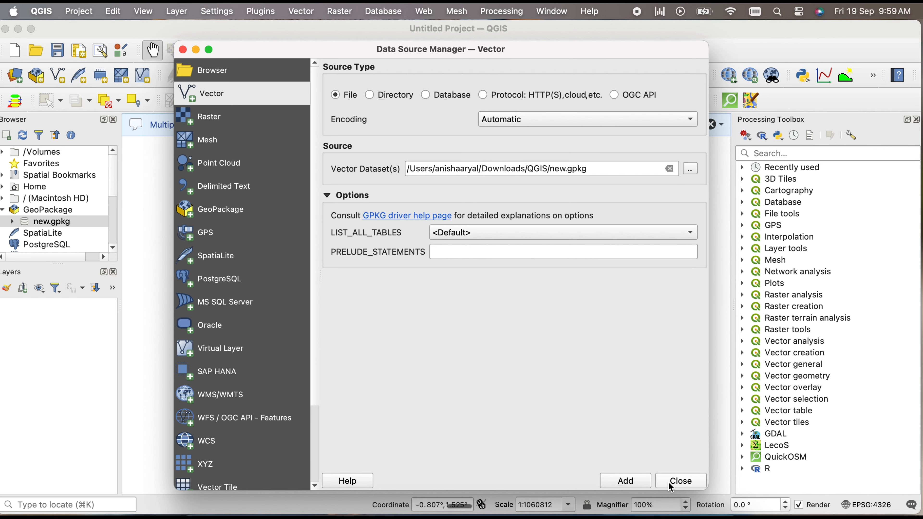
# - Add both the buildings and river layers from new.gpkg to the project and close the Data Source Manager
pyautogui.click(640, 485)
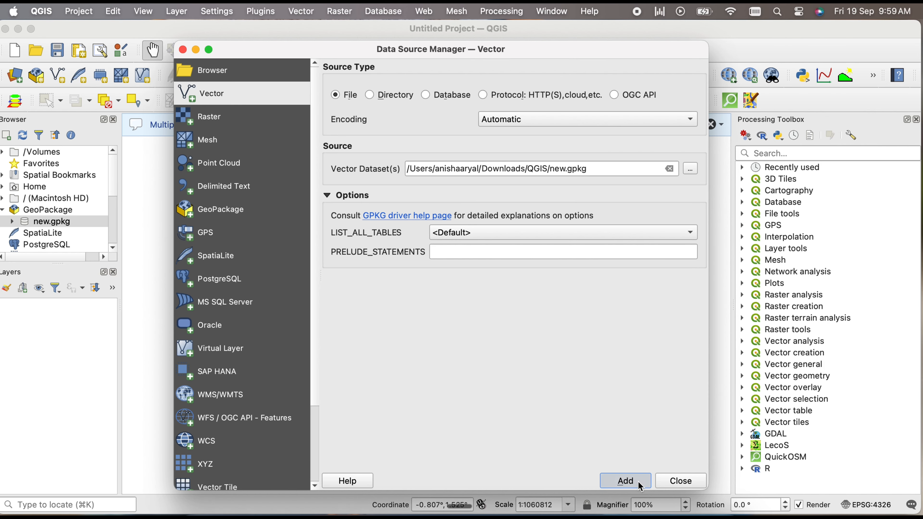
pyautogui.click(322, 219)
pyautogui.click(309, 231)
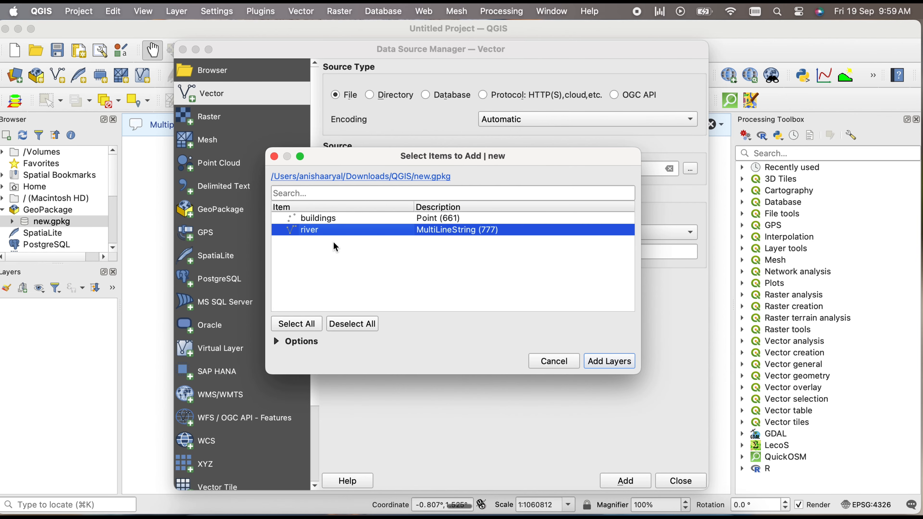
pyautogui.click(325, 220)
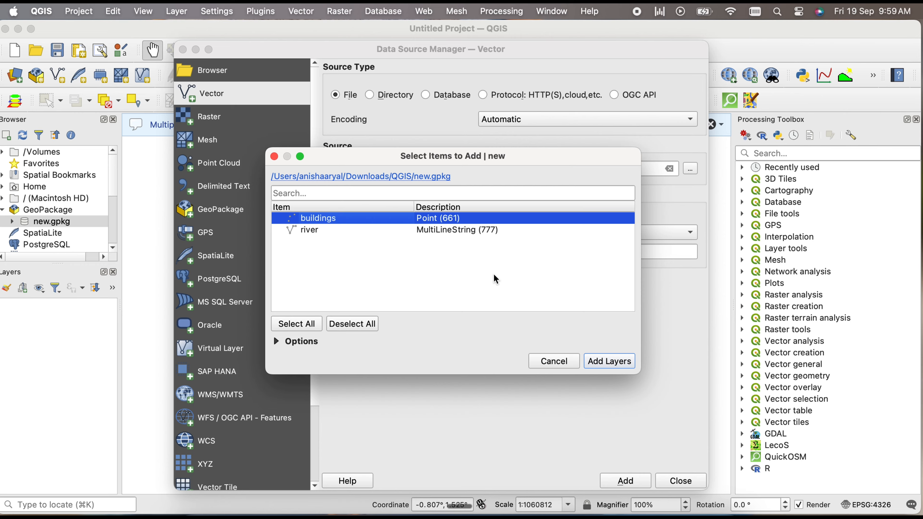
pyautogui.click(476, 235)
pyautogui.keyDown('shift'); pyautogui.click(475, 220); pyautogui.keyUp('shift')
pyautogui.click(620, 362)
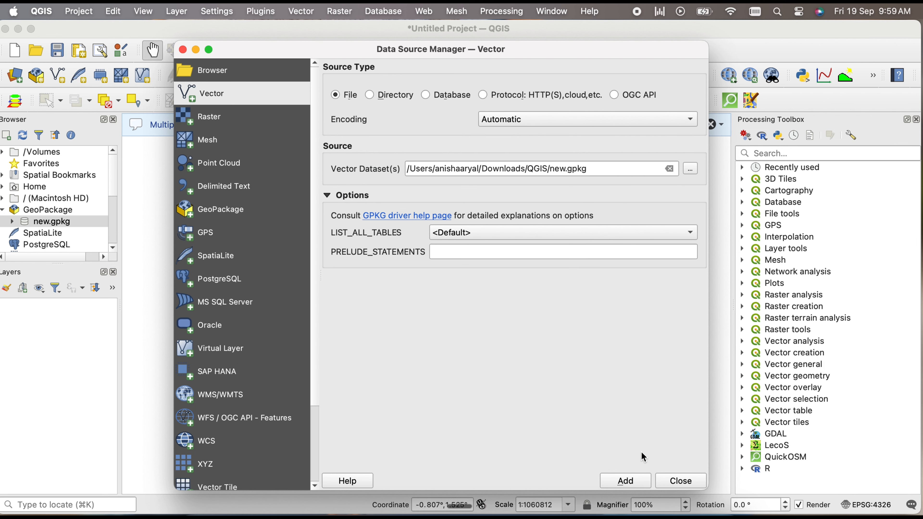
pyautogui.click(634, 482)
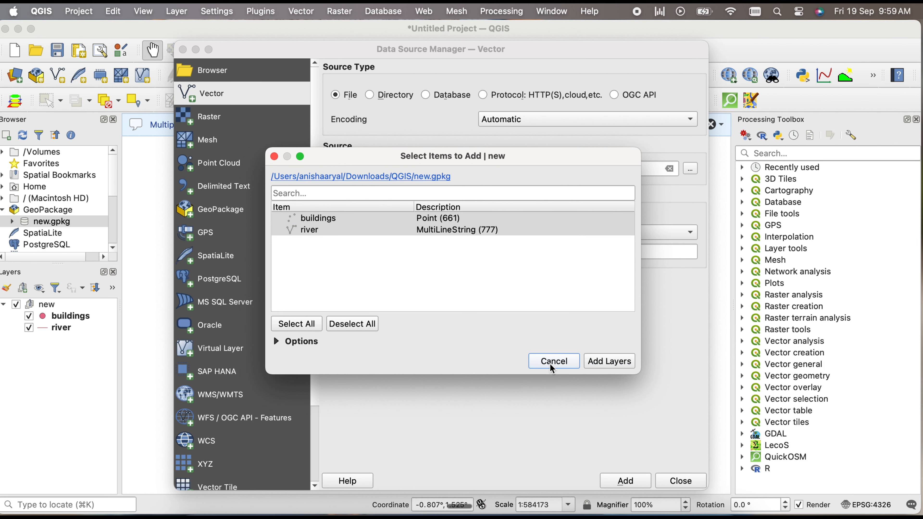
pyautogui.click(549, 363)
pyautogui.click(683, 479)
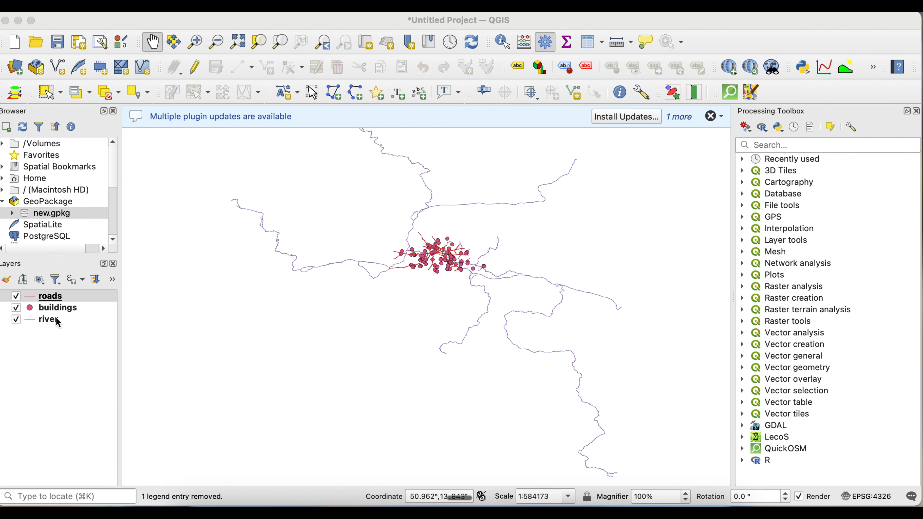
# - Export the roads layer in GeoJSON format as roads.geojson in the QGIS folder, adding the saved file to the map
pyautogui.rightClick(57, 300)
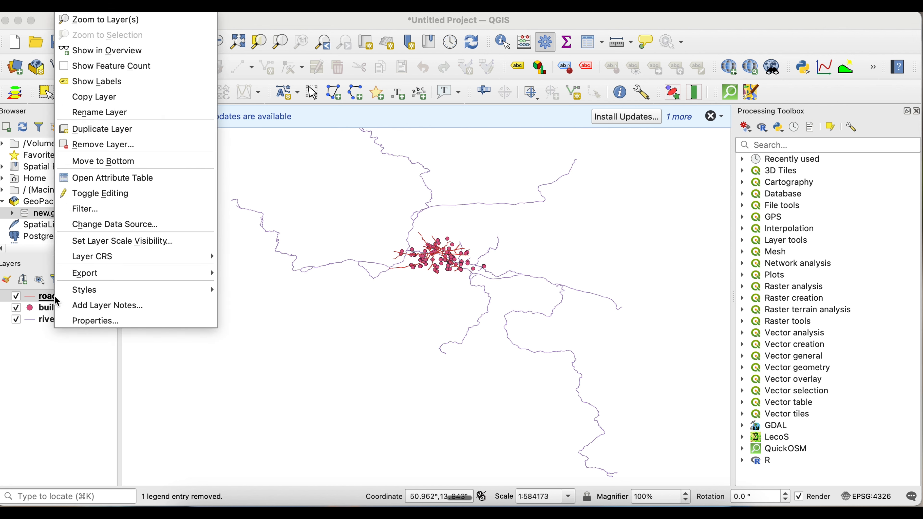
pyautogui.moveTo(94, 278)
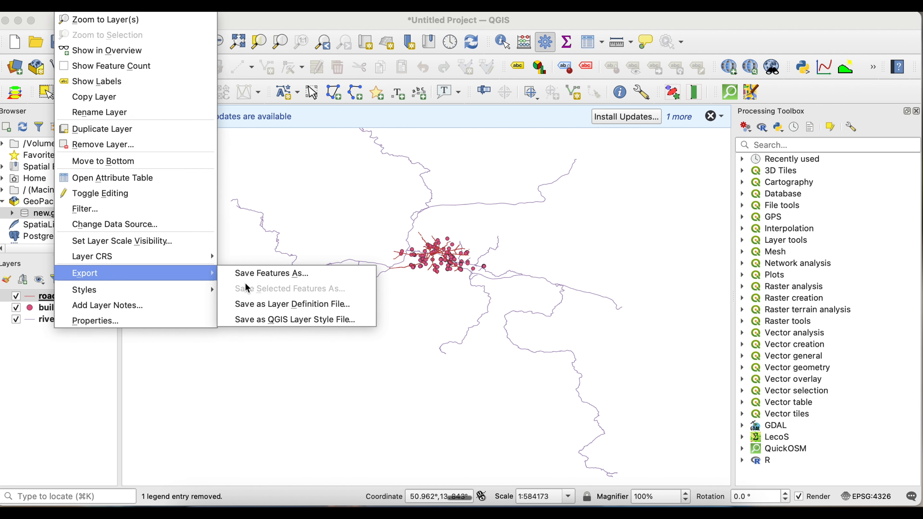
pyautogui.click(253, 275)
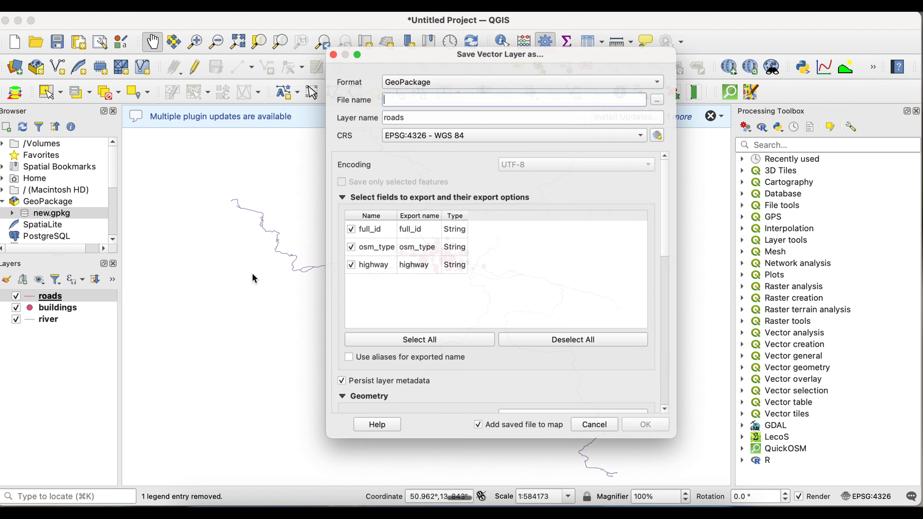
pyautogui.click(671, 69)
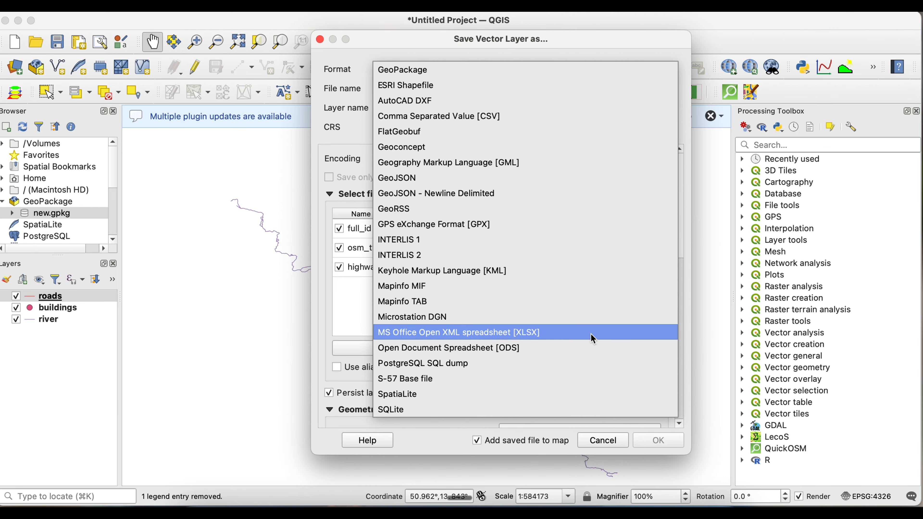
pyautogui.click(562, 181)
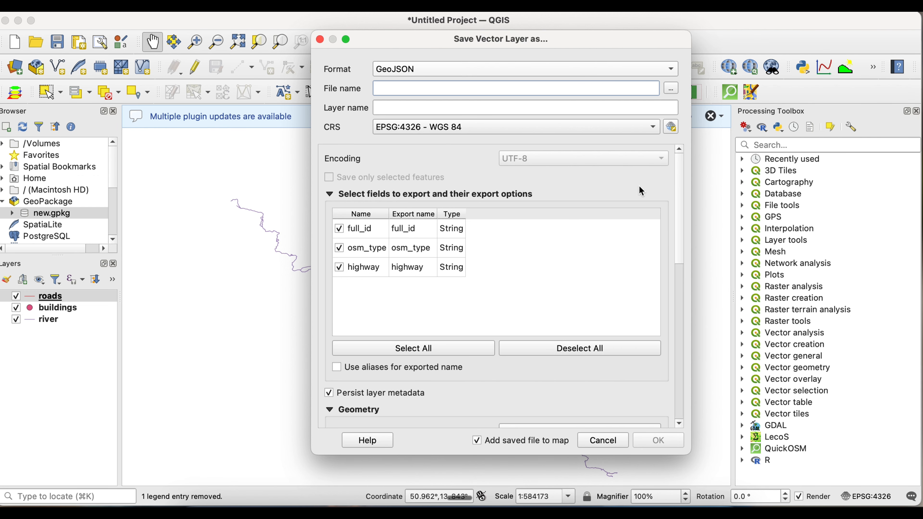
pyautogui.click(674, 90)
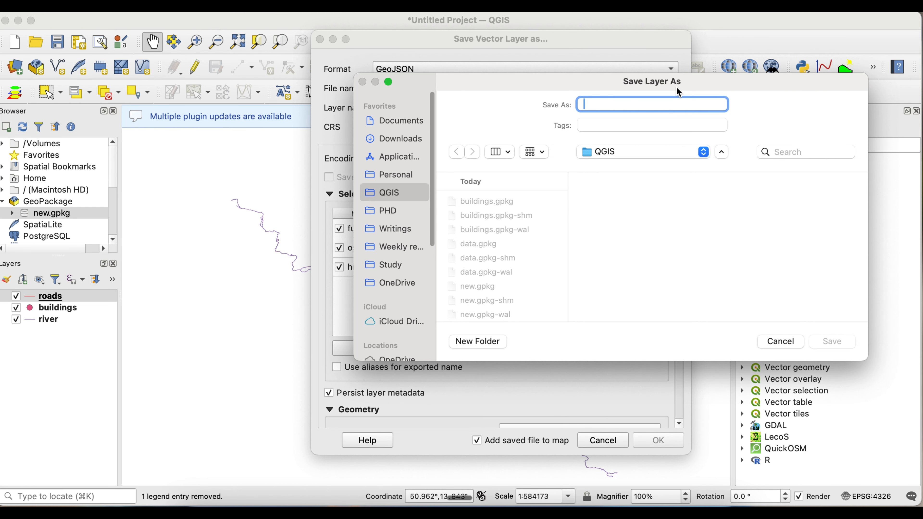
pyautogui.write('r')
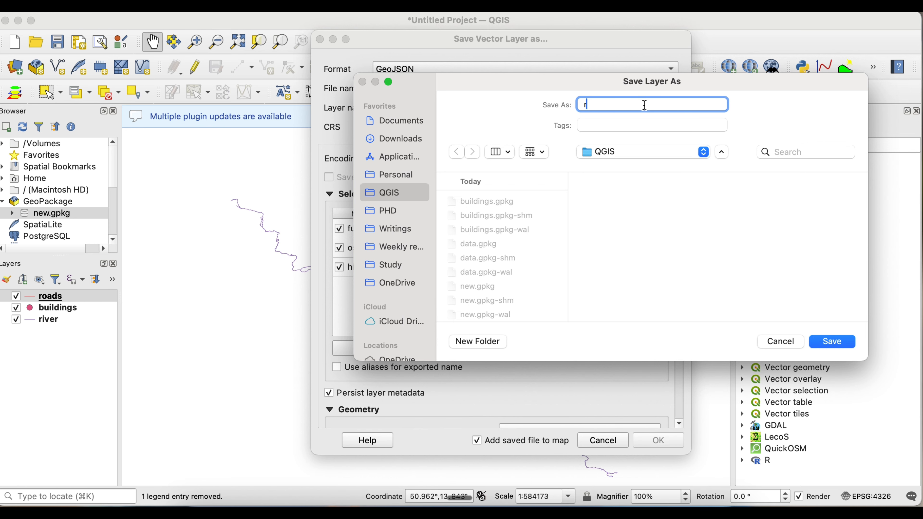
pyautogui.write('oads')
pyautogui.click(834, 341)
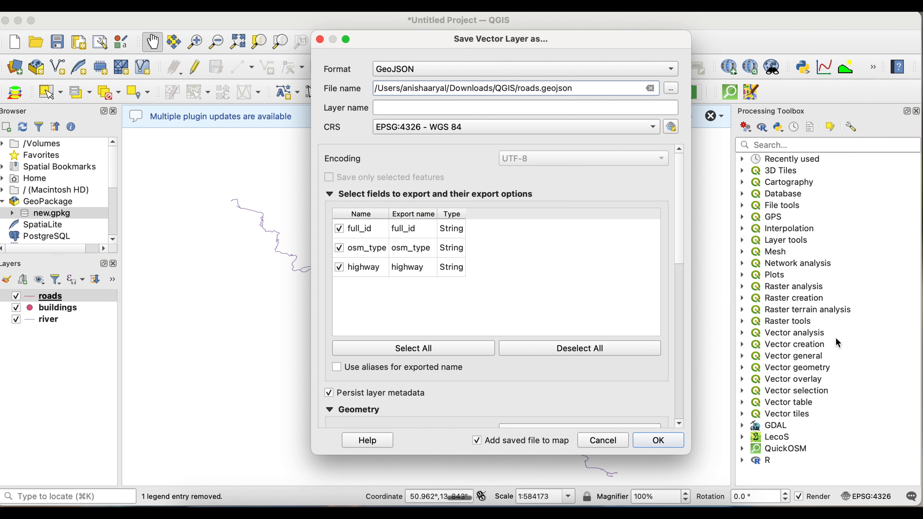
pyautogui.click(658, 444)
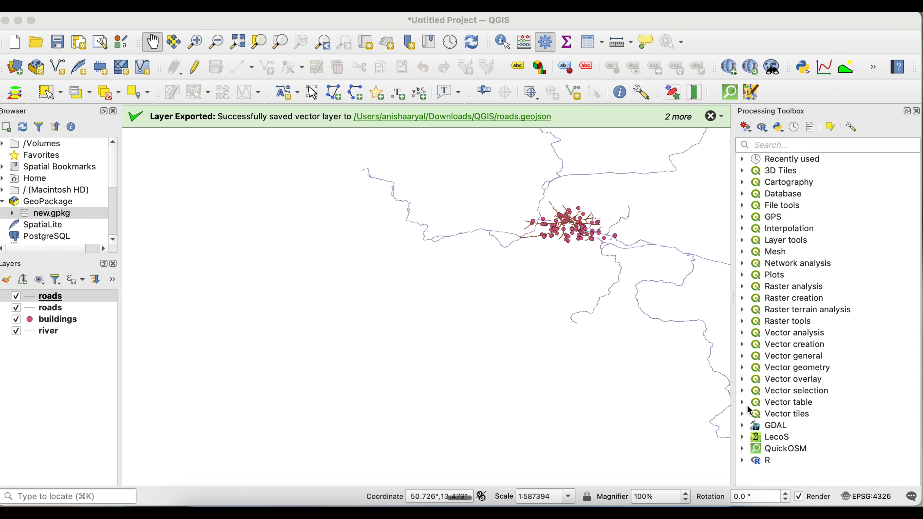
# - Open GDAL's vector Convert format tool with roads as the input layer
pyautogui.click(742, 425)
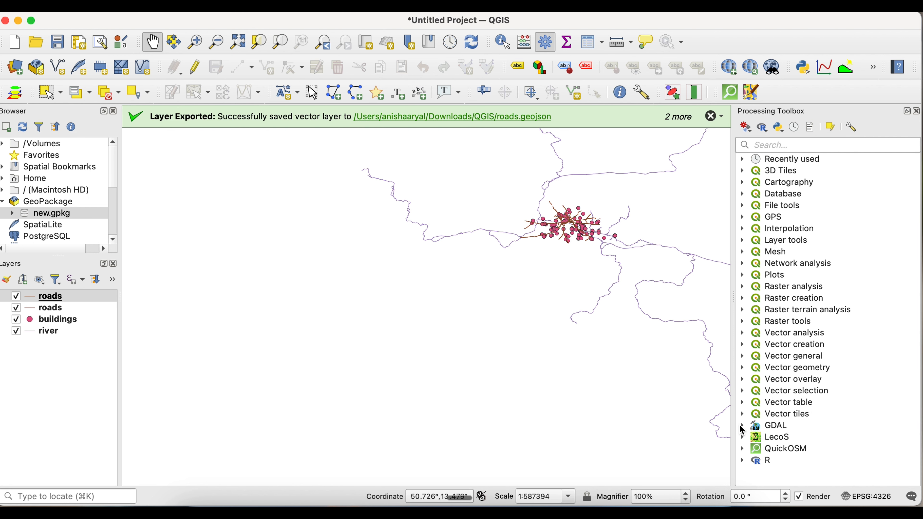
pyautogui.click(742, 425)
pyautogui.scroll(-3, 788, 450)
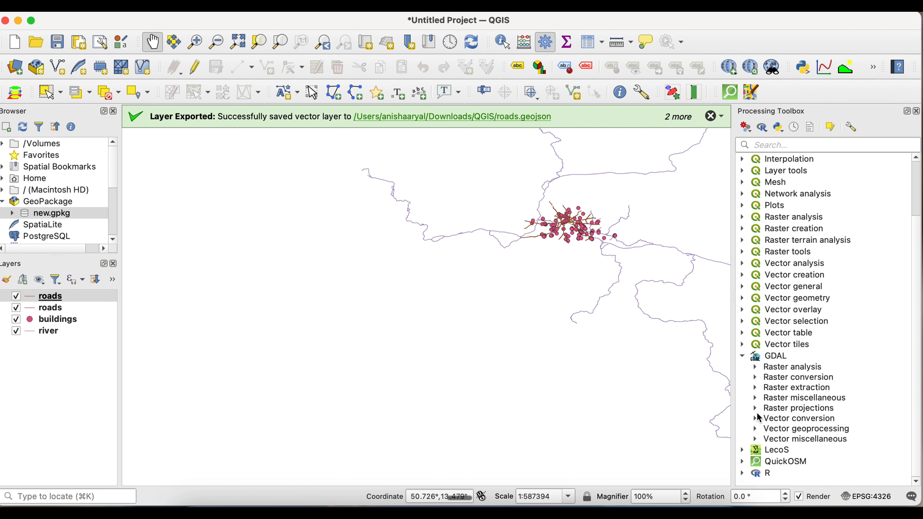
pyautogui.click(755, 419)
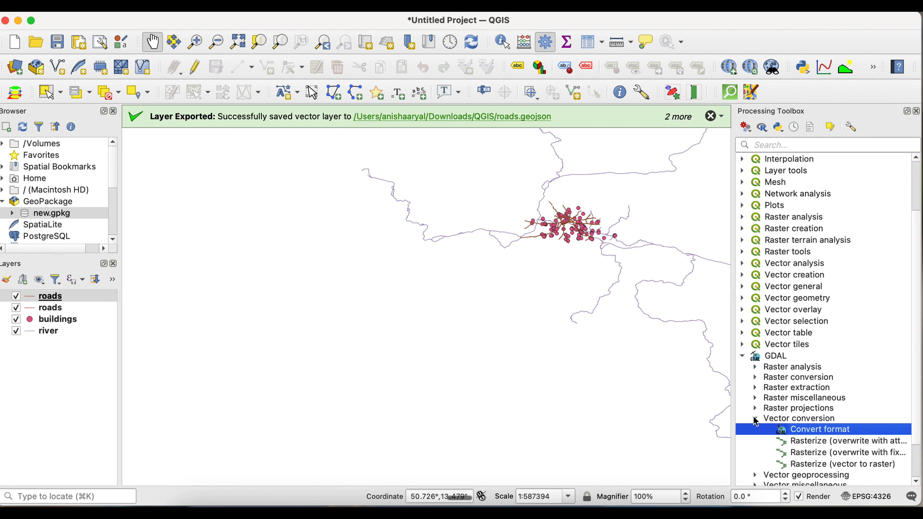
pyautogui.doubleClick(805, 431)
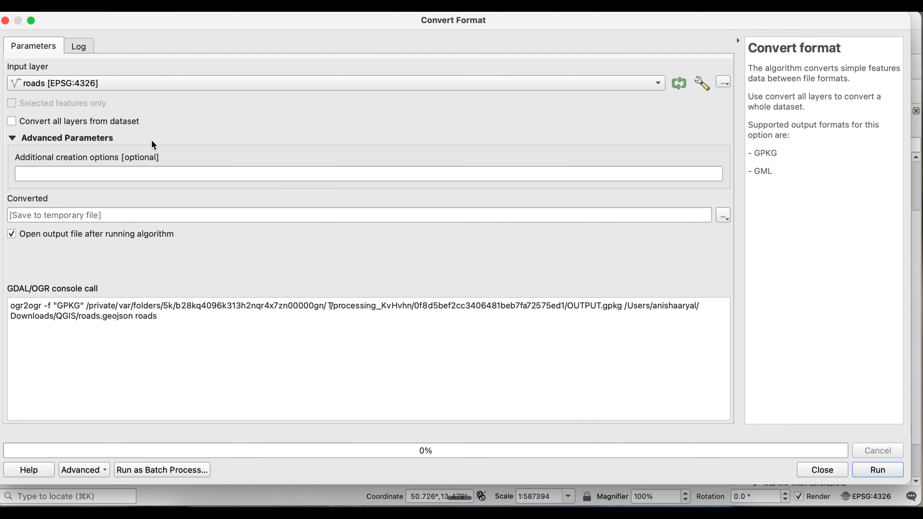
pyautogui.click(113, 86)
pyautogui.click(113, 85)
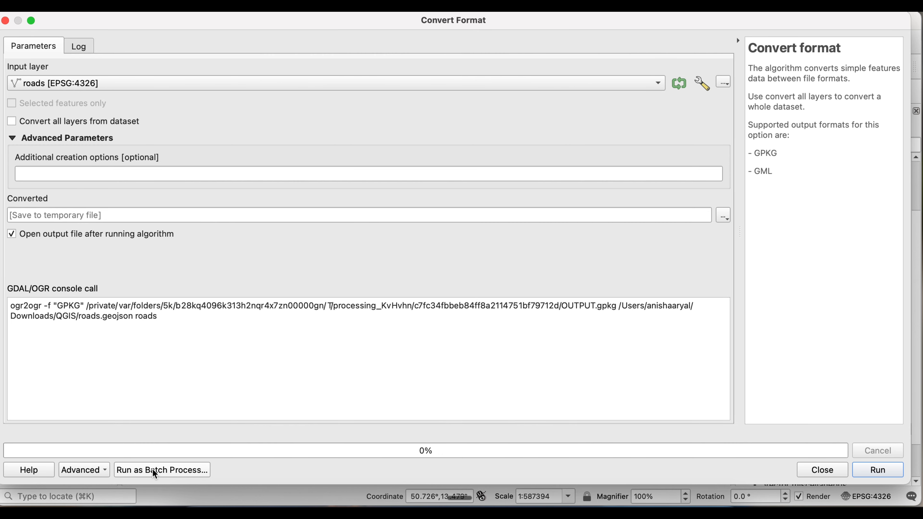
# - Switch Convert format to batch processing and add rows with river and buildings as input layers alongside roads
pyautogui.click(163, 470)
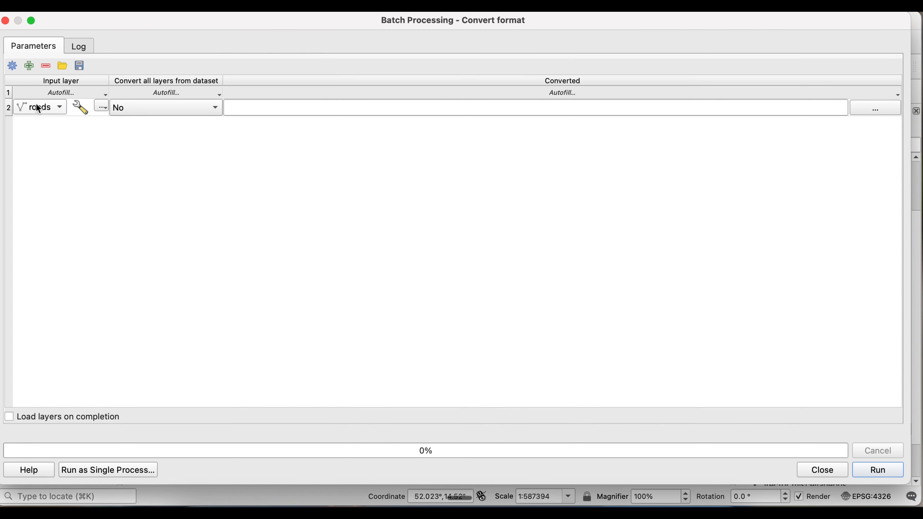
pyautogui.click(29, 66)
pyautogui.click(51, 123)
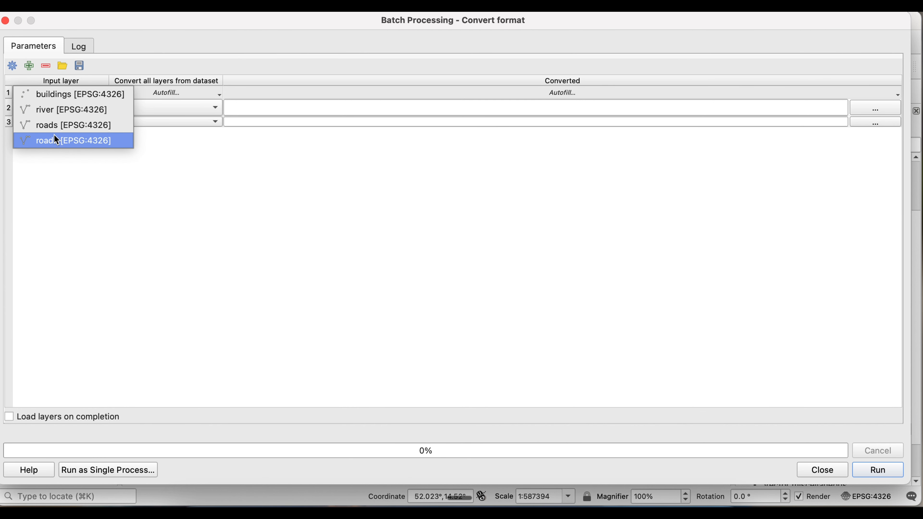
pyautogui.click(54, 112)
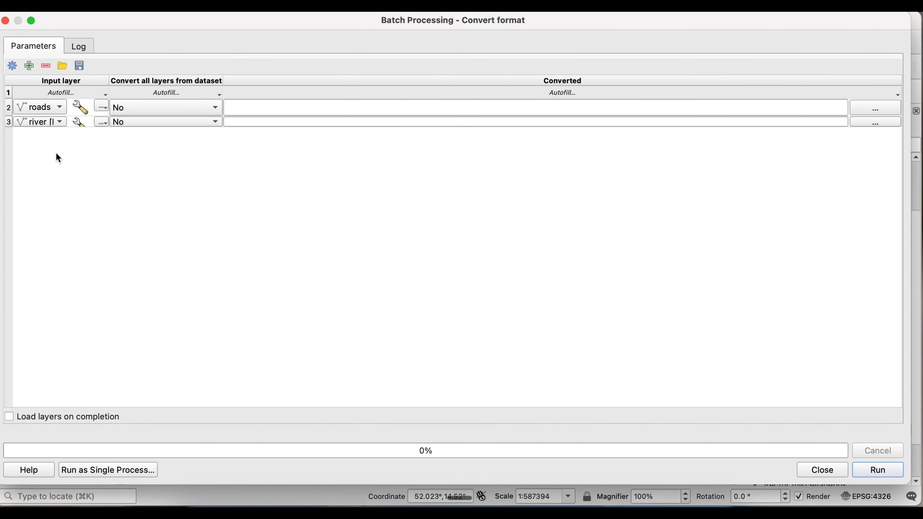
pyautogui.click(29, 66)
pyautogui.click(58, 139)
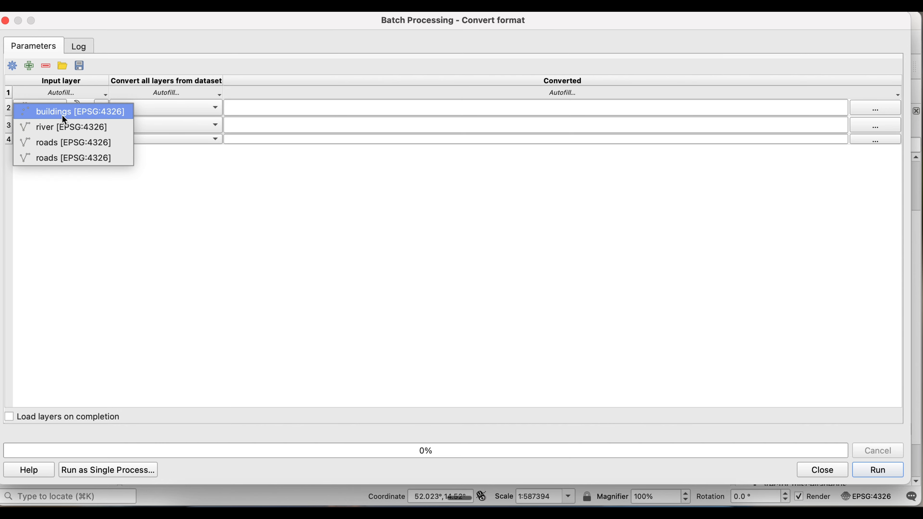
pyautogui.click(65, 119)
# - Set the option to convert all layers from the dataset to Yes for the roads, river and buildings rows
pyautogui.click(217, 111)
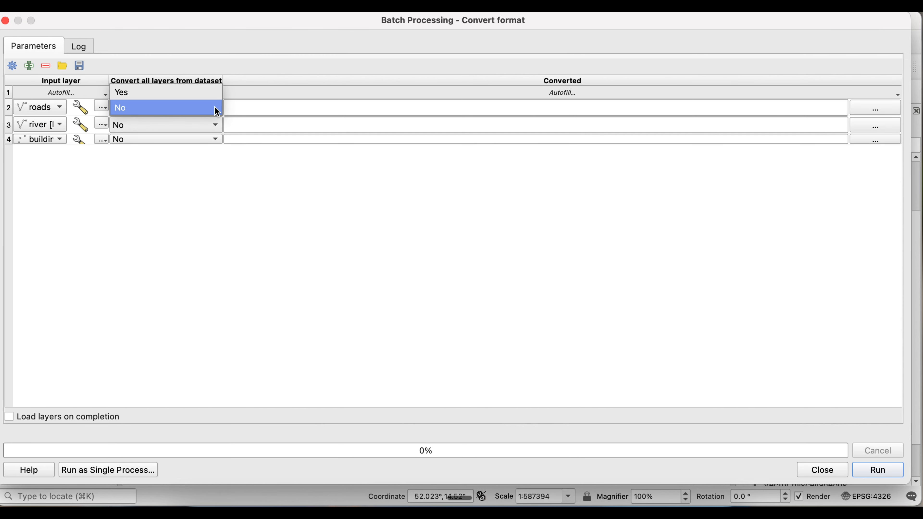
pyautogui.click(211, 95)
pyautogui.click(213, 123)
pyautogui.click(213, 109)
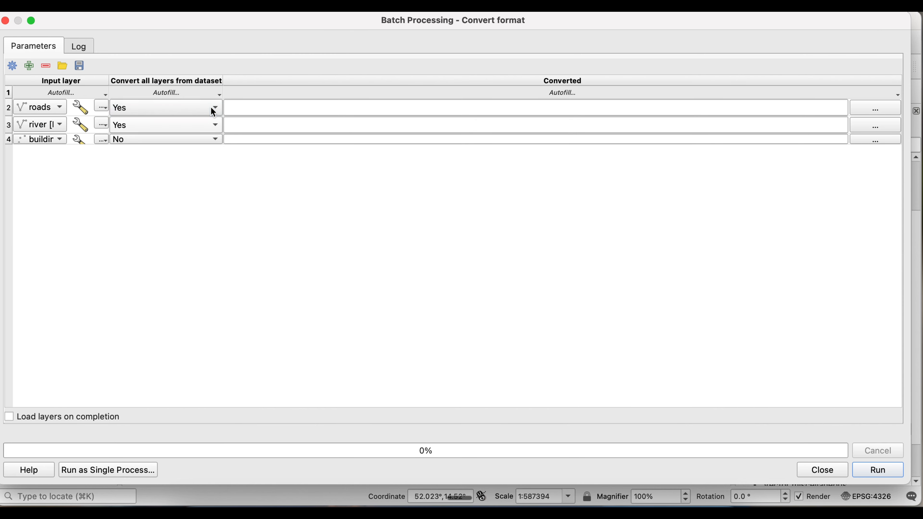
pyautogui.click(215, 140)
pyautogui.click(214, 126)
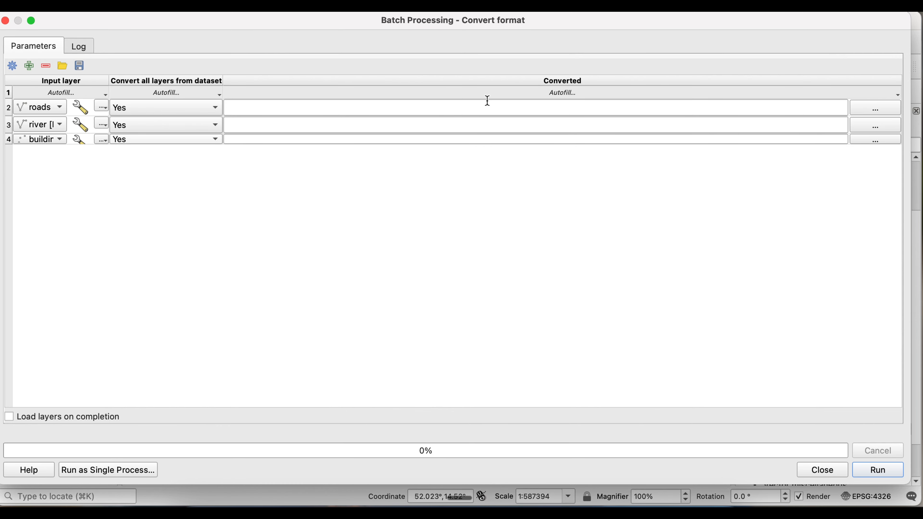
# - Set the roads row's output to a GeoJSON file named roads_new.geojson in the QGIS folder, without autofill
pyautogui.click(871, 109)
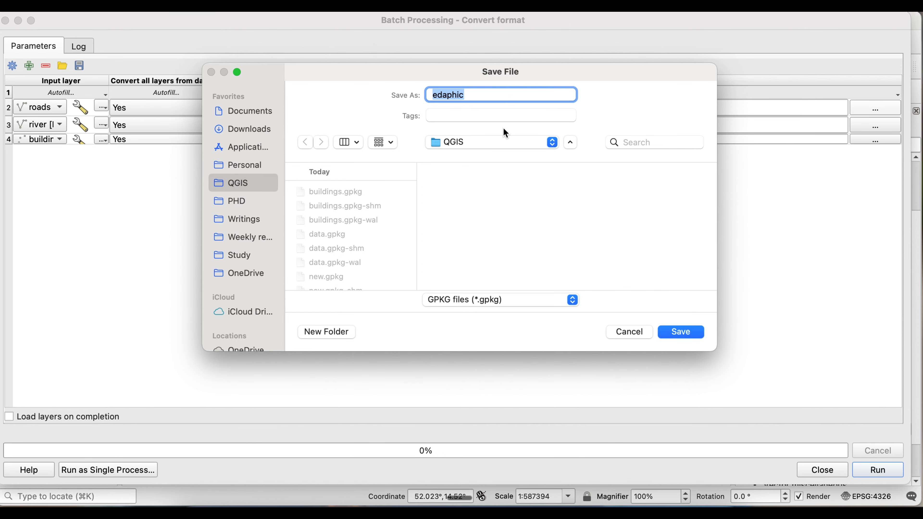
pyautogui.write('roads')
pyautogui.click(569, 306)
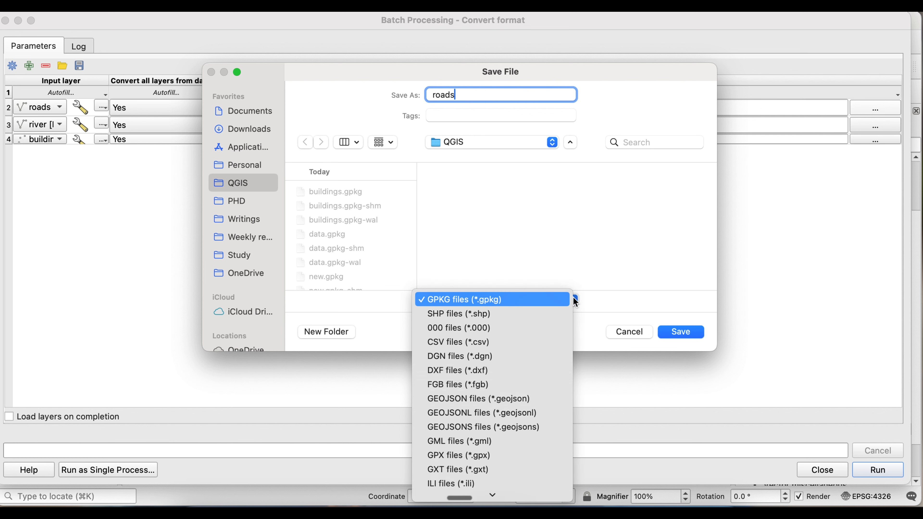
pyautogui.scroll(-5, 546, 414)
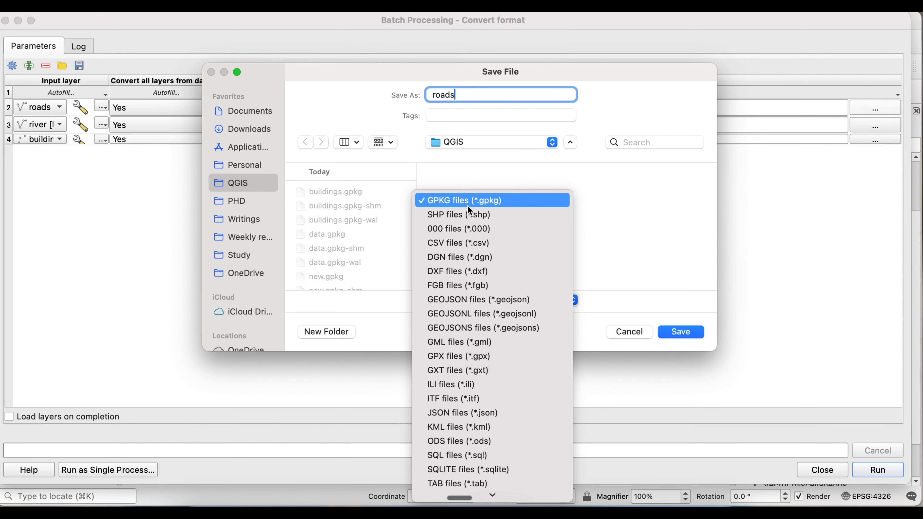
pyautogui.click(457, 303)
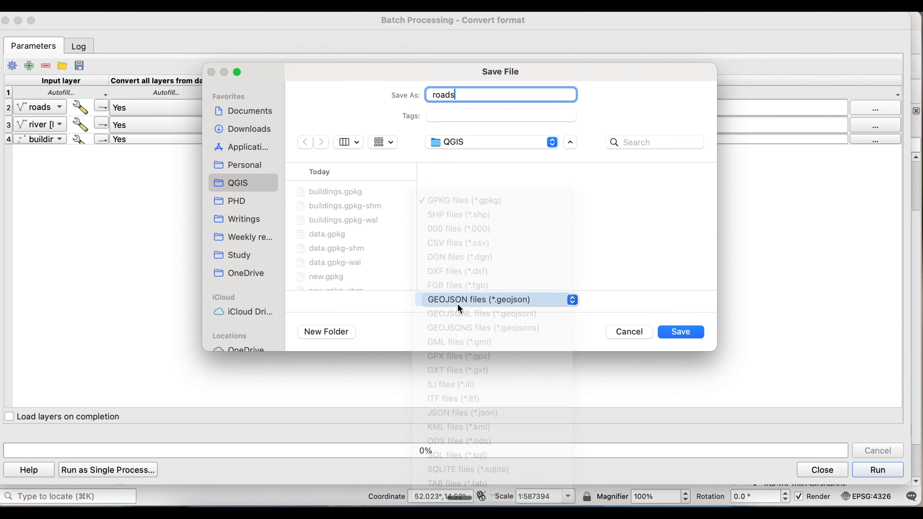
pyautogui.click(667, 336)
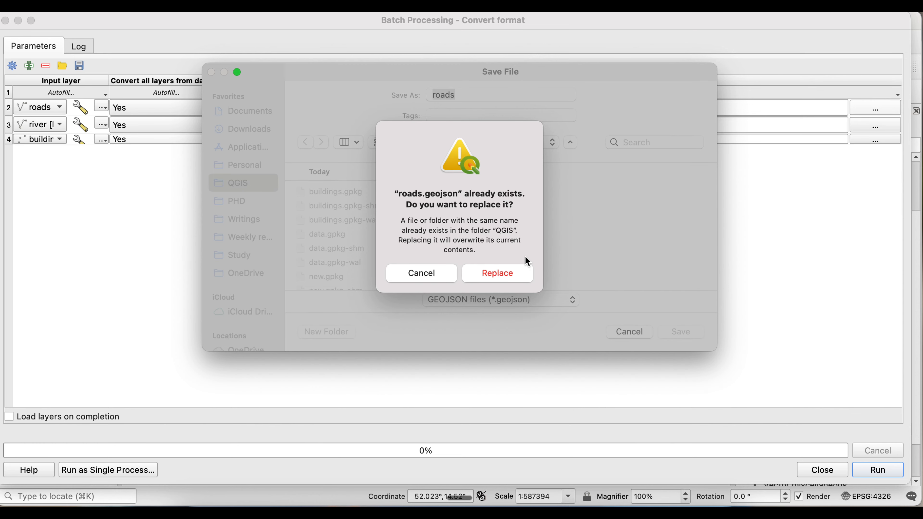
pyautogui.click(421, 273)
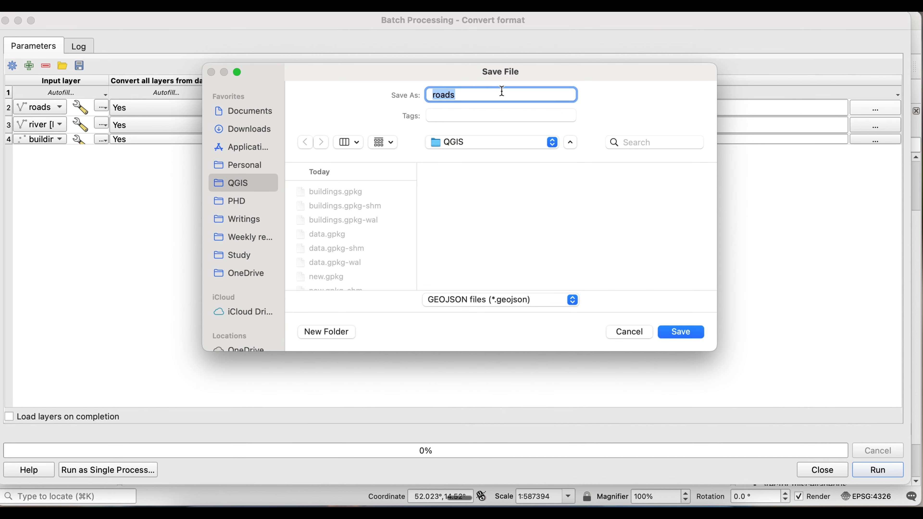
pyautogui.click(480, 92)
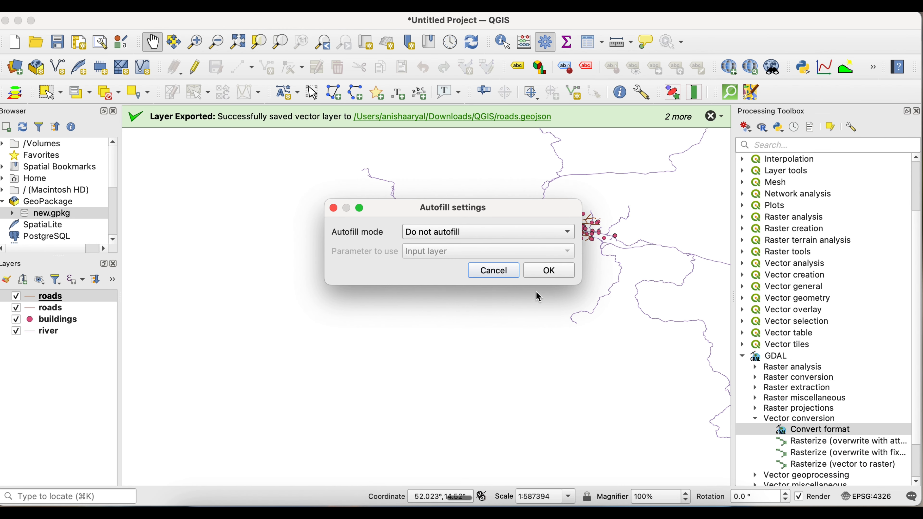
pyautogui.click(541, 271)
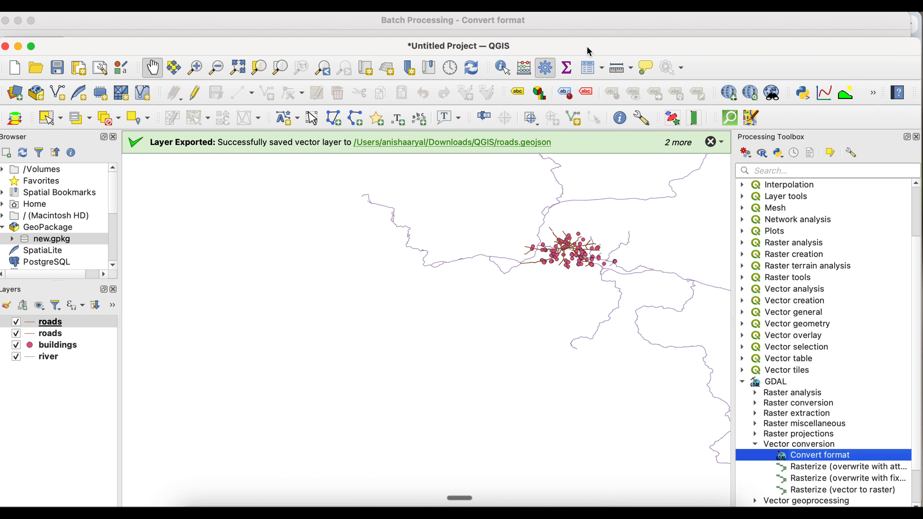
pyautogui.click(587, 28)
# - Set the river row's output to a GeoJSON file named river.geojson in the QGIS folder, without autofill
pyautogui.click(881, 123)
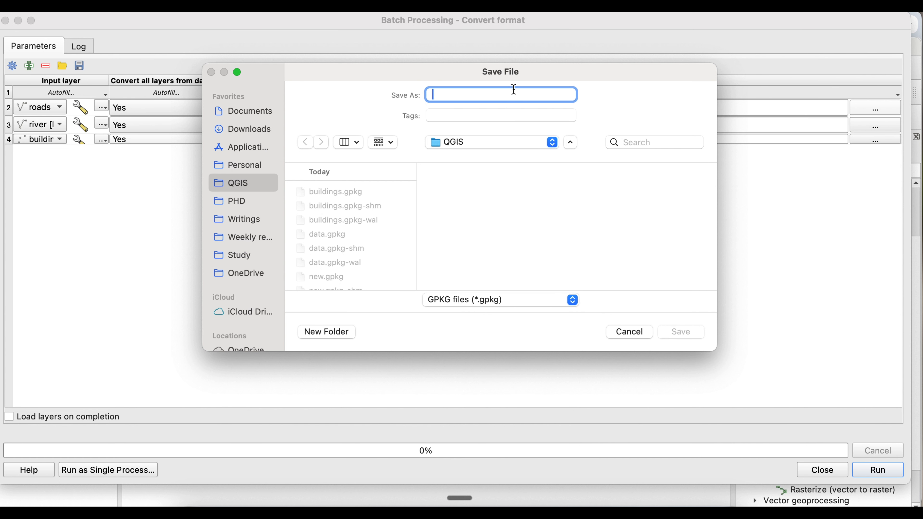
pyautogui.write('river')
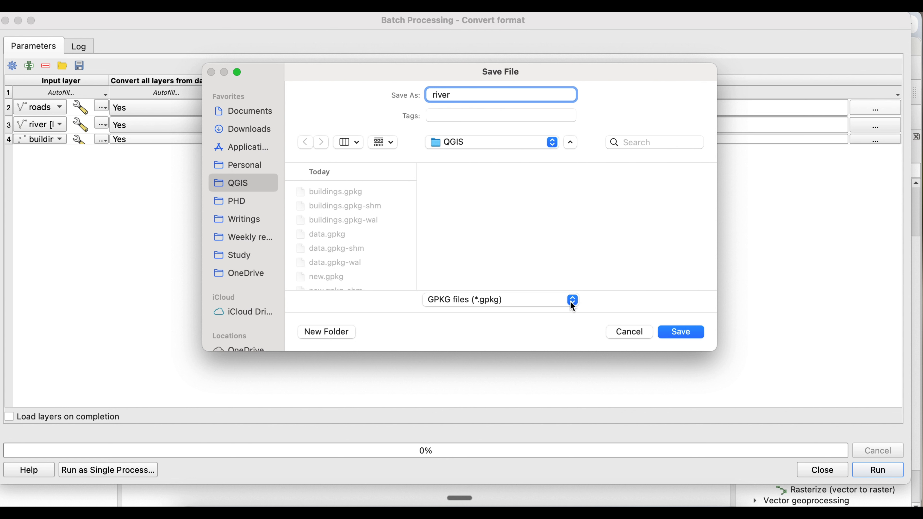
pyautogui.click(573, 300)
pyautogui.click(531, 406)
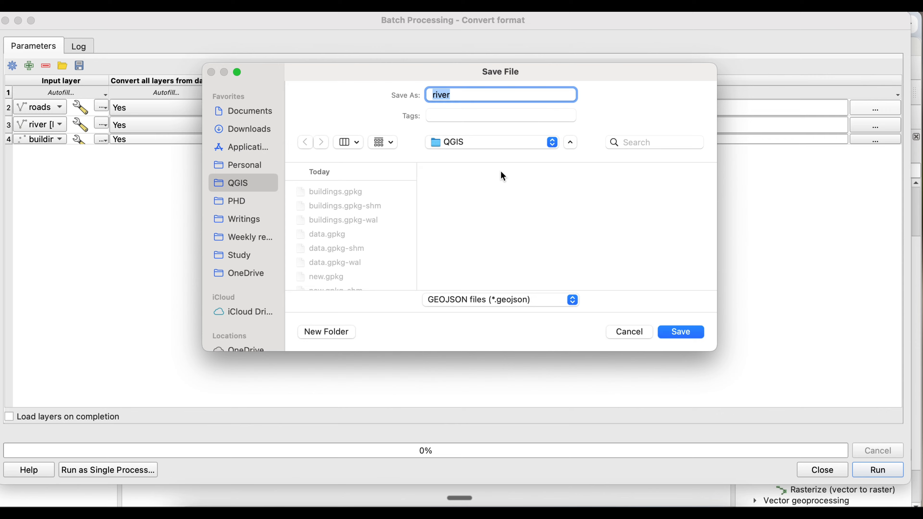
pyautogui.click(476, 95)
pyautogui.click(681, 332)
pyautogui.click(546, 271)
# - Set the buildings row's output to building.geojson in the QGIS folder without autofill, and run the batch conversion through to closing it
pyautogui.click(871, 140)
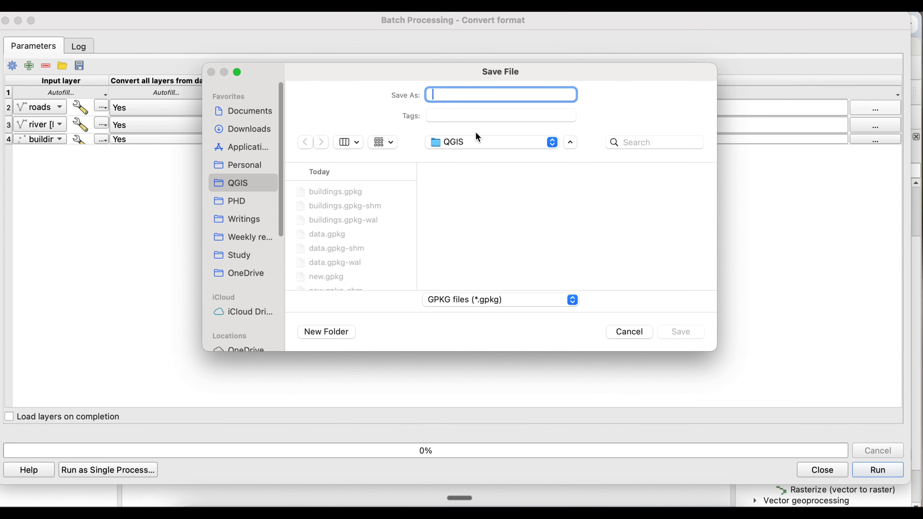
pyautogui.write('buildi')
pyautogui.click(573, 300)
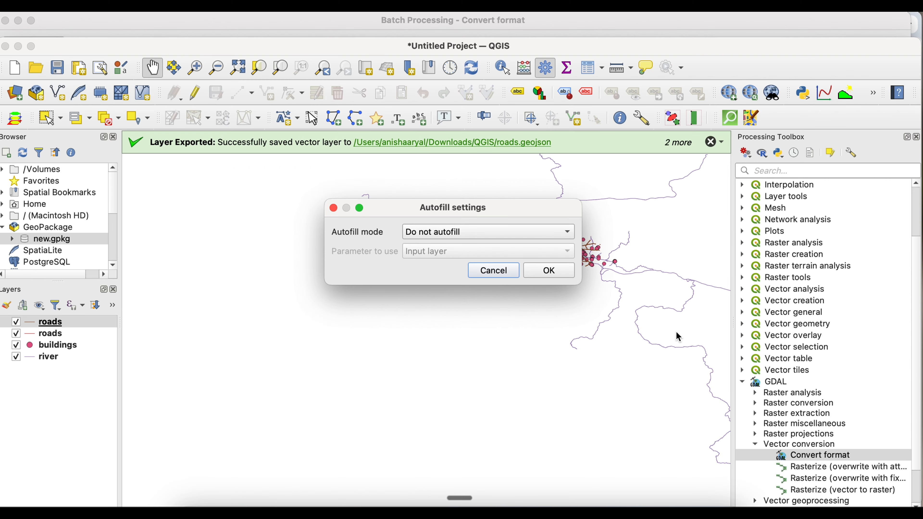
pyautogui.click(549, 272)
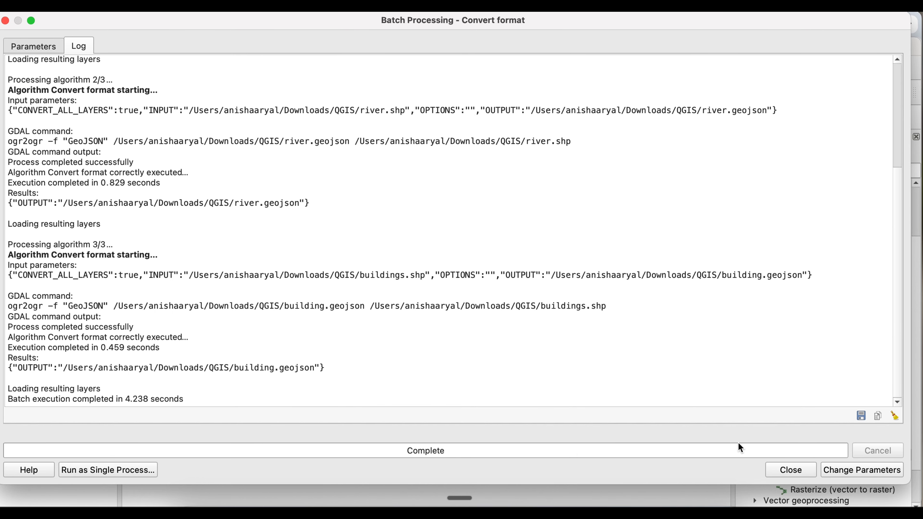
pyautogui.click(789, 470)
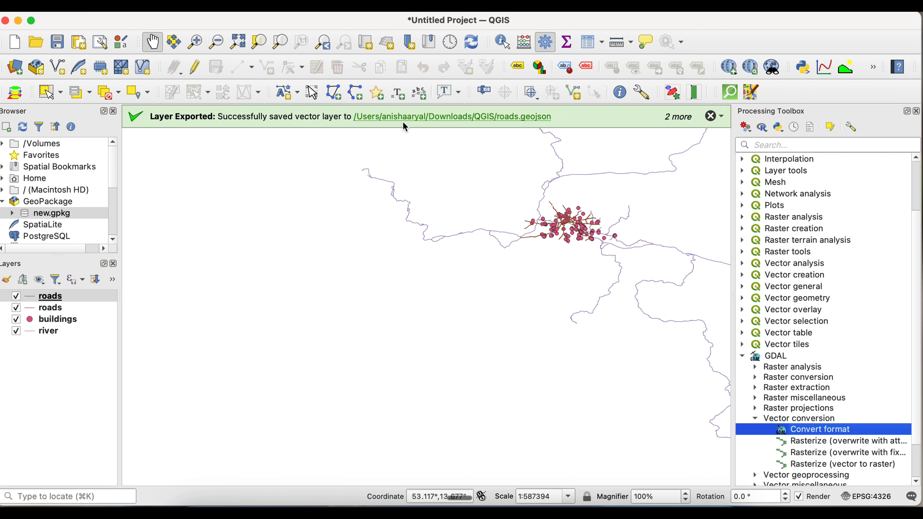
# - Switch to Finder and examine the contents of roads.geojson in the QGIS folder
pyautogui.click(202, 511)
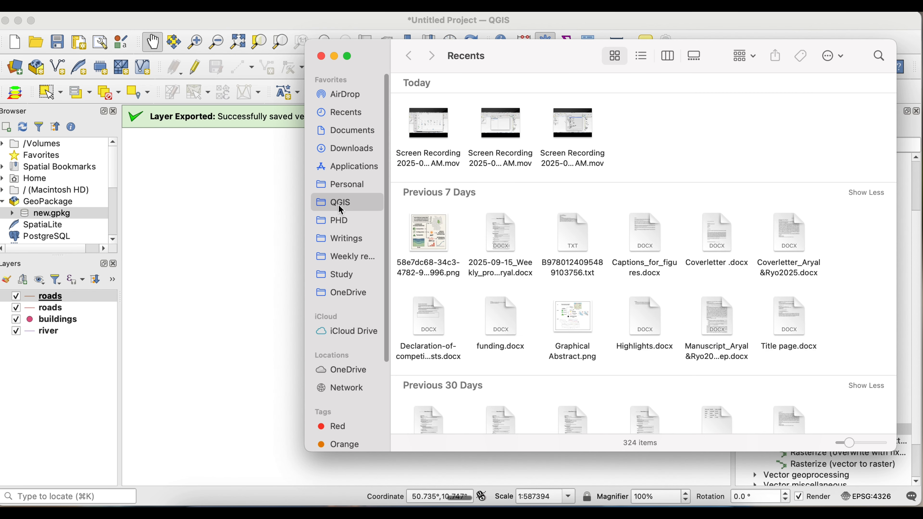
pyautogui.click(340, 202)
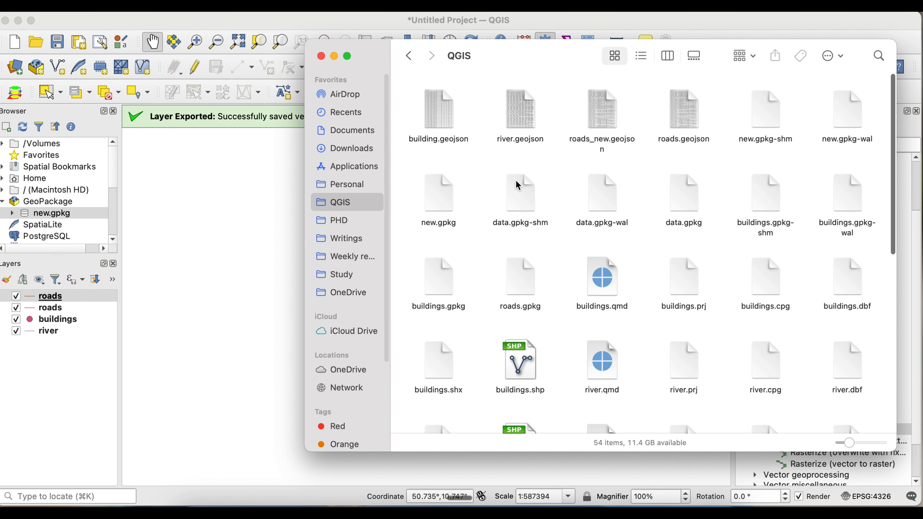
pyautogui.click(688, 108)
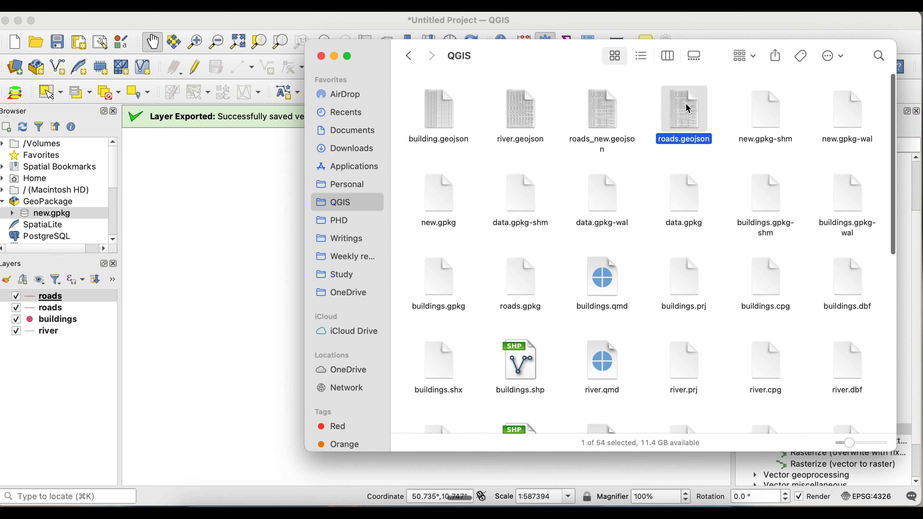
pyautogui.press('space')
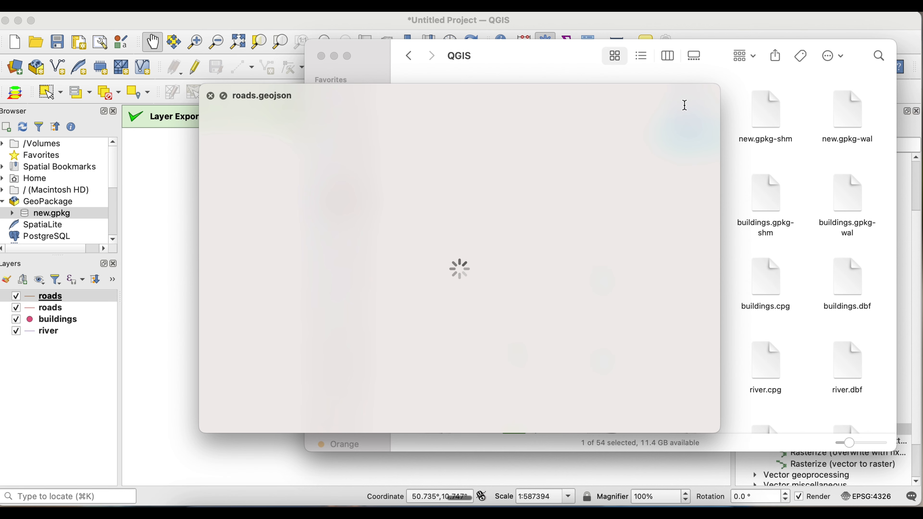
pyautogui.scroll(-20, 506, 135)
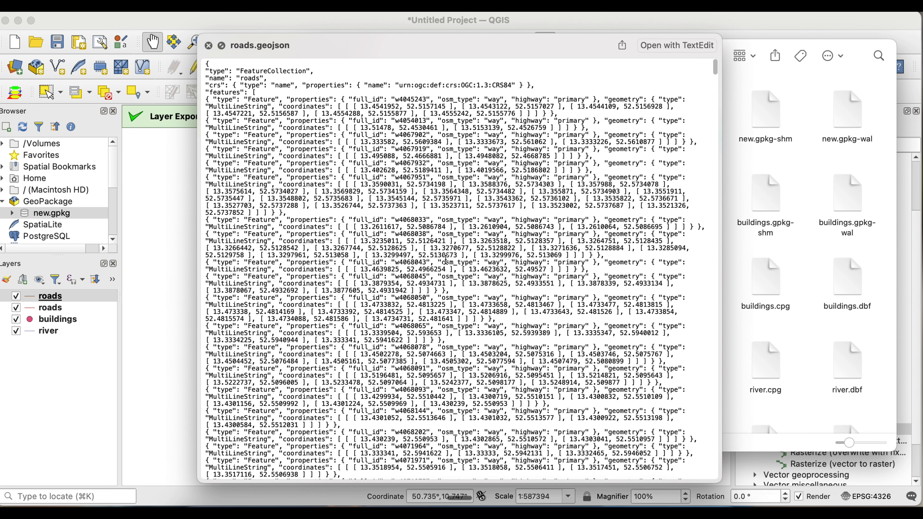
pyautogui.scroll(-3, 445, 259)
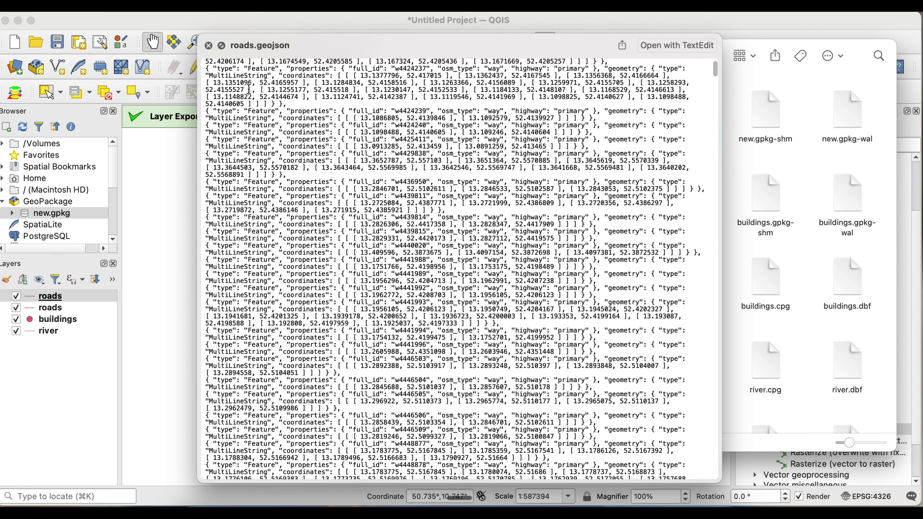
pyautogui.click(208, 46)
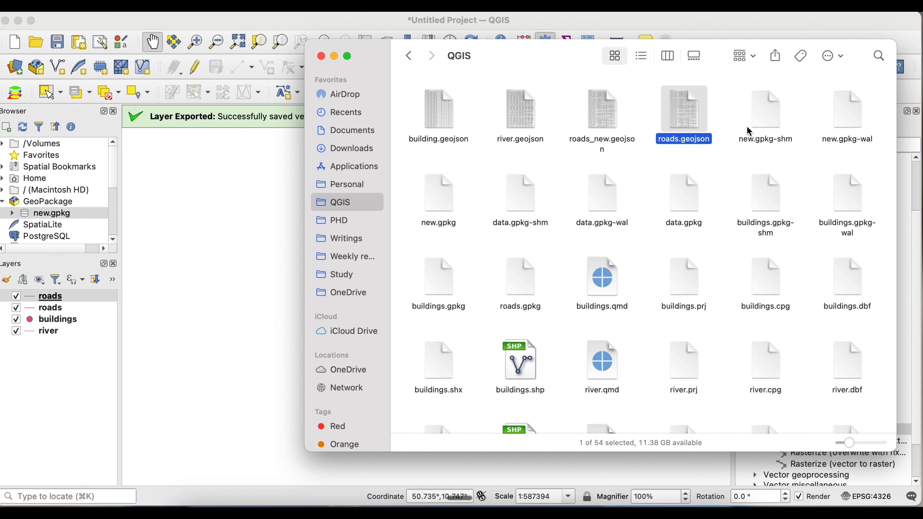
pyautogui.click(323, 55)
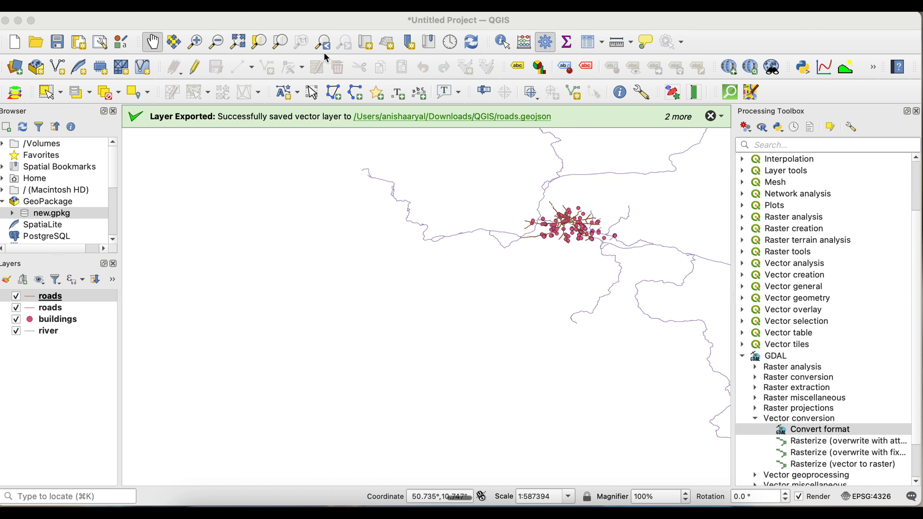
pyautogui.moveTo(545, 257); pyautogui.dragTo(425, 273)
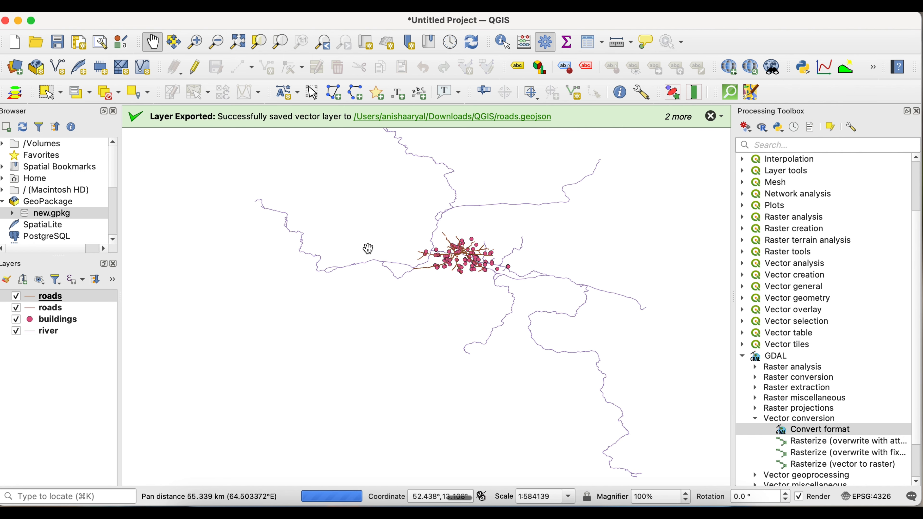
pyautogui.rightClick(47, 302)
pyautogui.moveTo(120, 273)
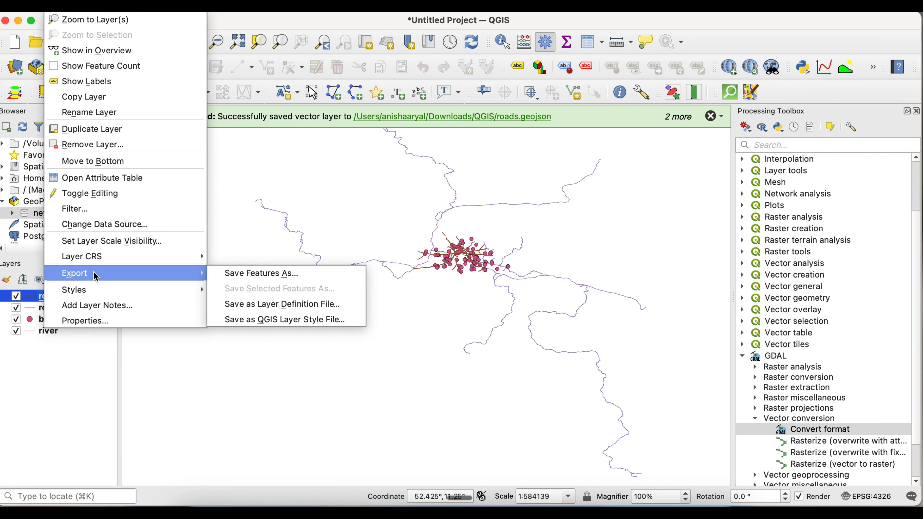
pyautogui.click(269, 273)
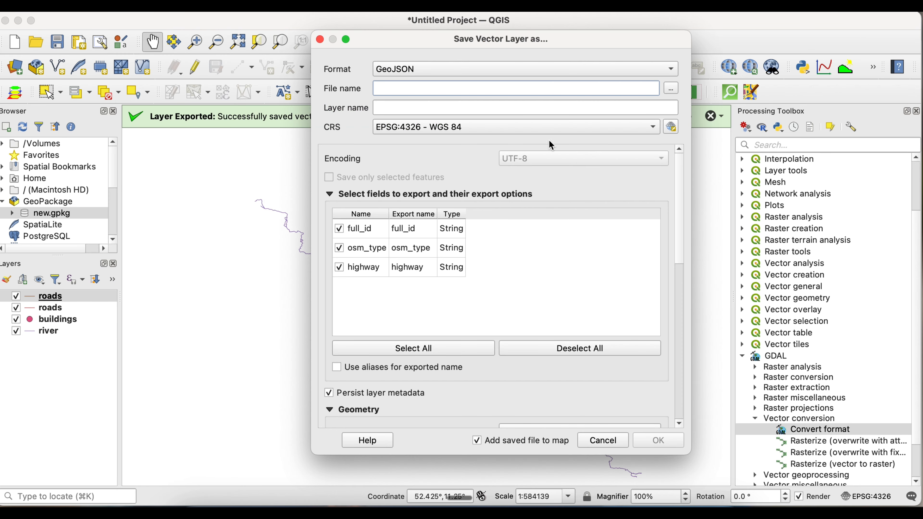
pyautogui.click(672, 88)
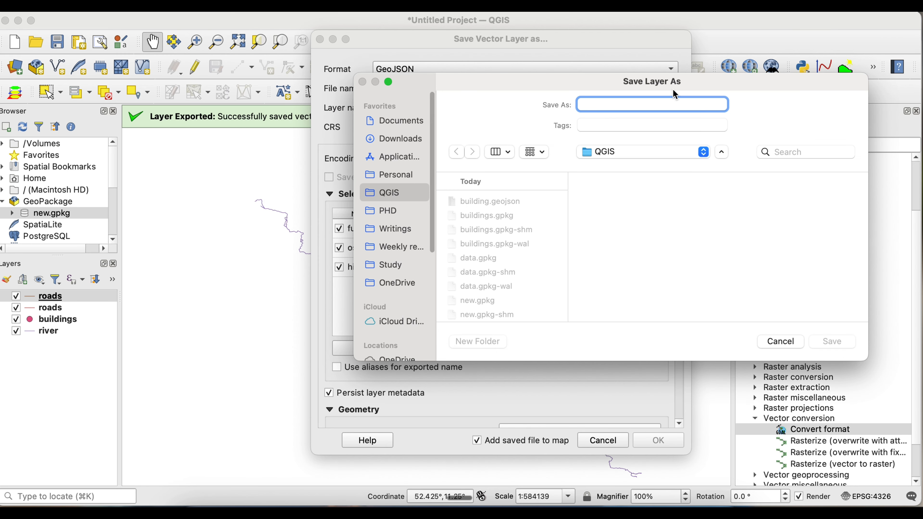
pyautogui.click(779, 342)
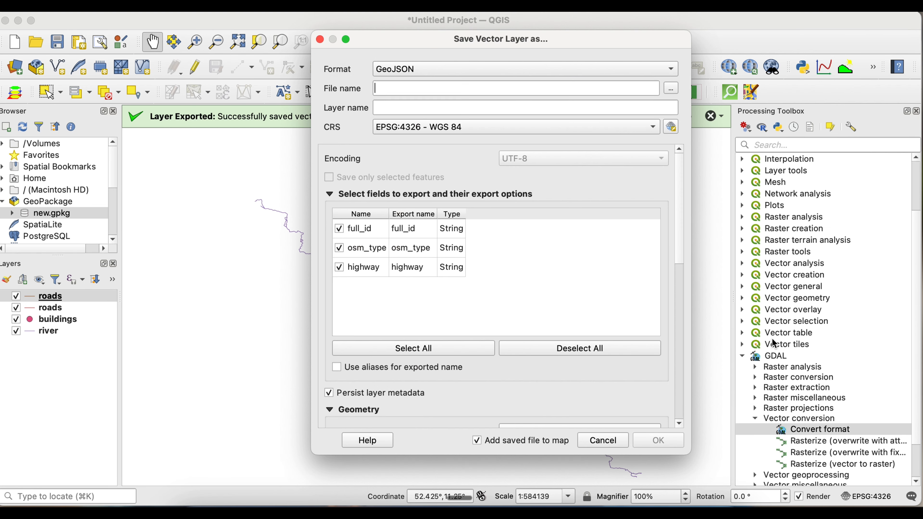
pyautogui.click(672, 69)
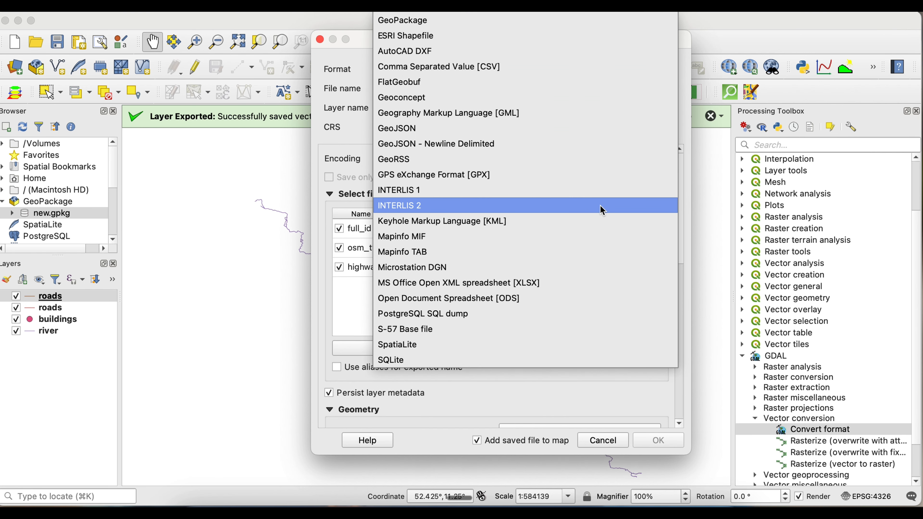
pyautogui.click(465, 221)
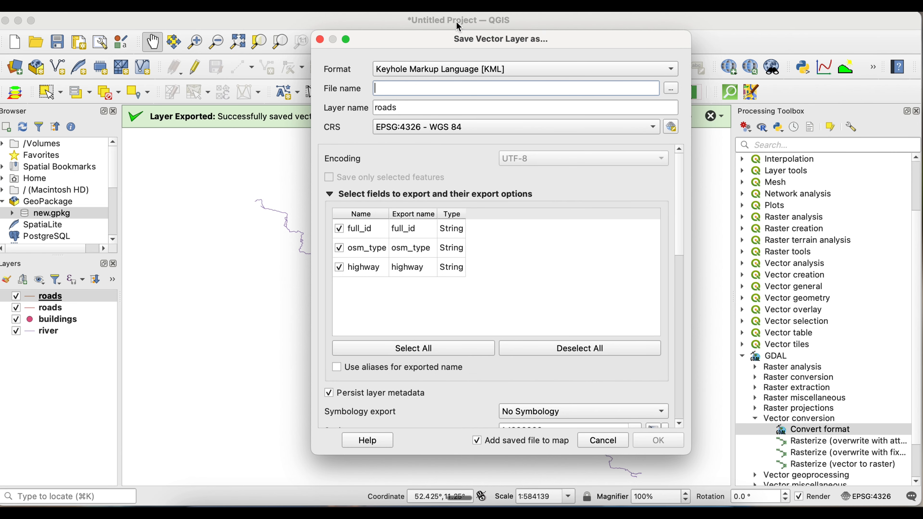
pyautogui.click(671, 88)
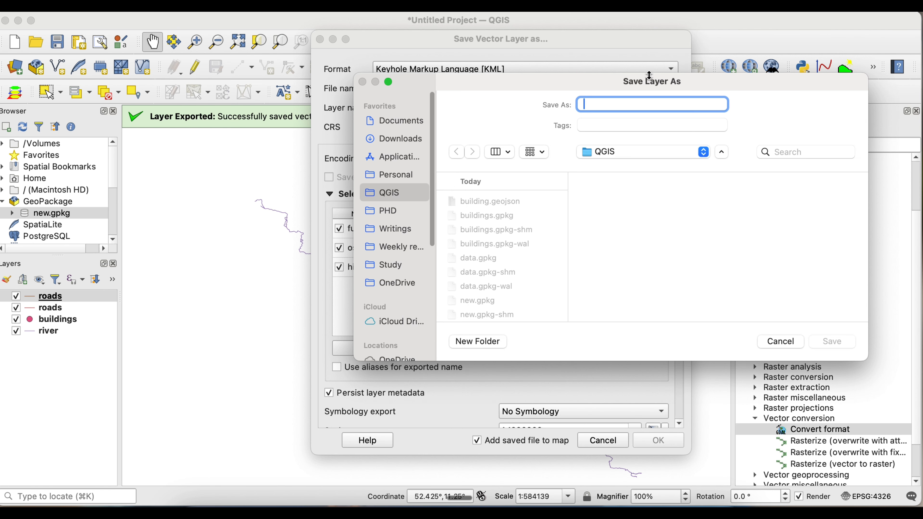
pyautogui.click(790, 342)
pyautogui.click(612, 441)
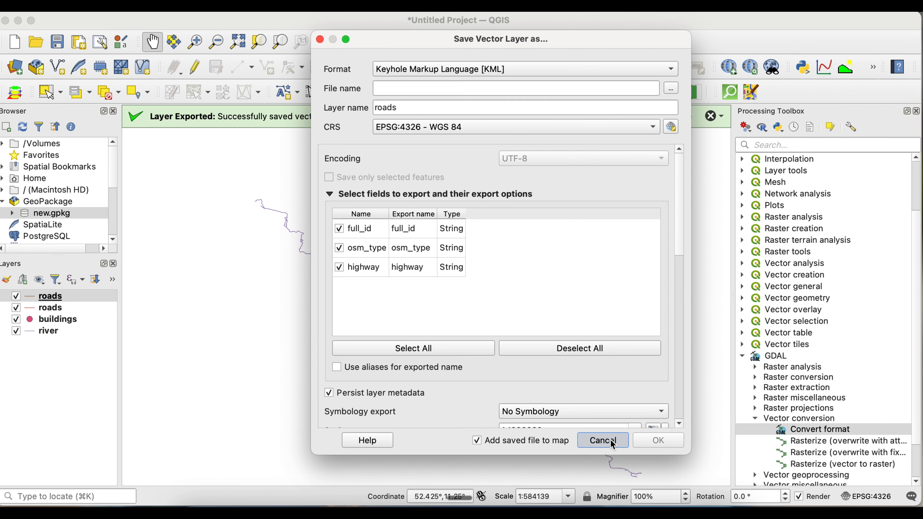
# - Examine the output file types offered by GDAL Convert format's batch process, closing it without converting anything
pyautogui.doubleClick(819, 431)
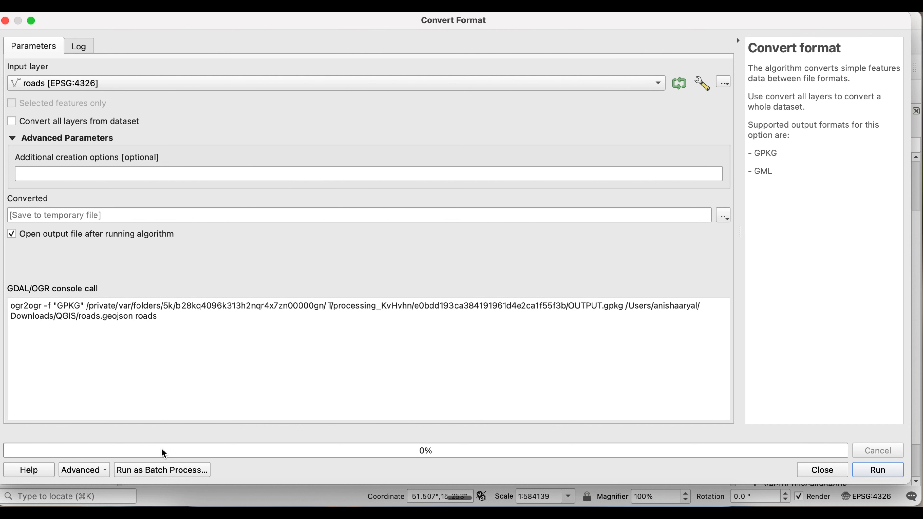
pyautogui.click(161, 470)
pyautogui.click(874, 108)
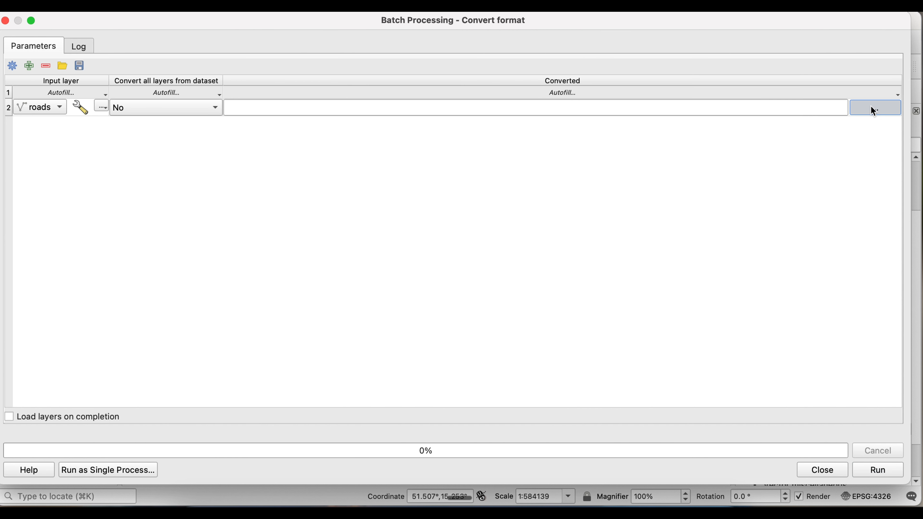
pyautogui.click(572, 299)
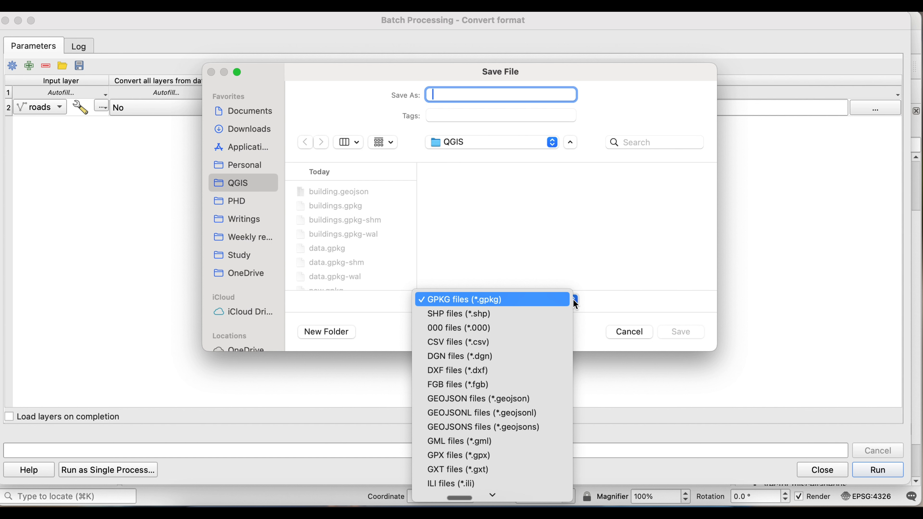
pyautogui.scroll(-5, 539, 455)
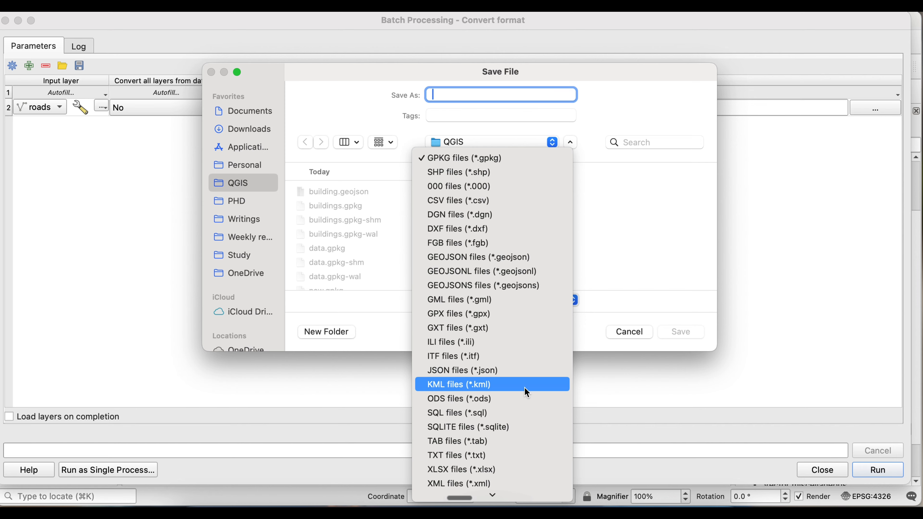
pyautogui.click(634, 334)
pyautogui.press('Escape')
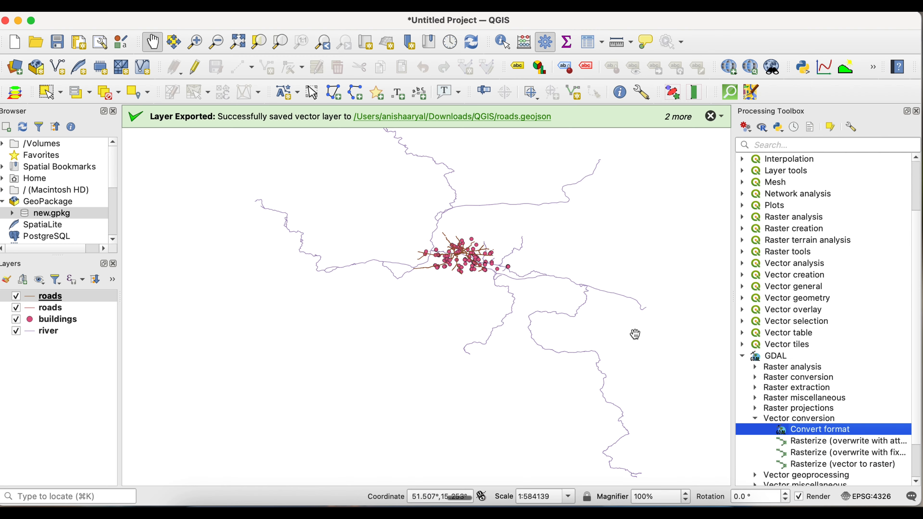
pyautogui.moveTo(587, 25); pyautogui.dragTo(587, 41)
pyautogui.click(589, 28)
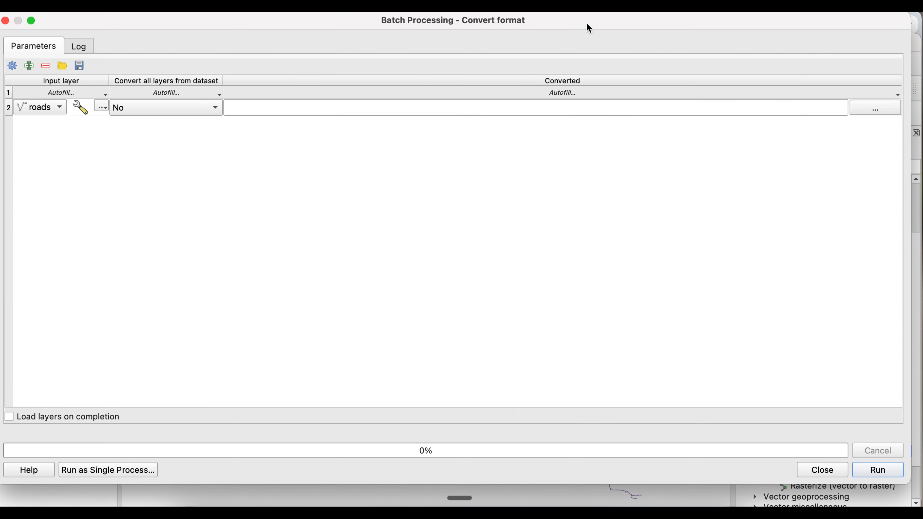
pyautogui.click(831, 468)
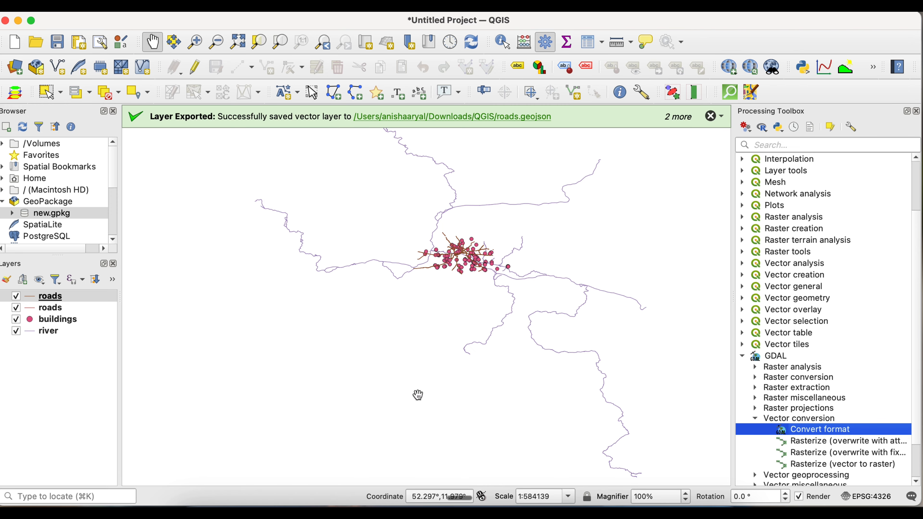
# - Examine the attribute table of the topmost roads layer and close it
pyautogui.moveTo(488, 299); pyautogui.dragTo(467, 315)
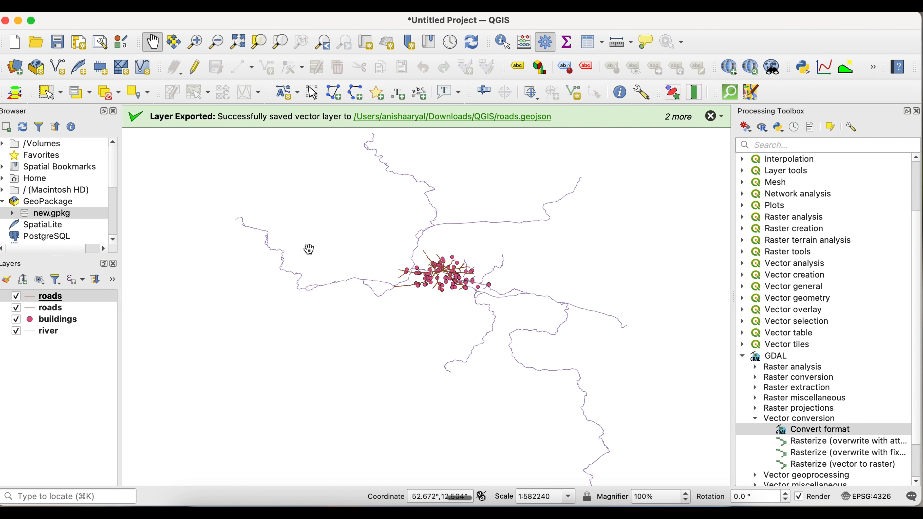
pyautogui.rightClick(53, 297)
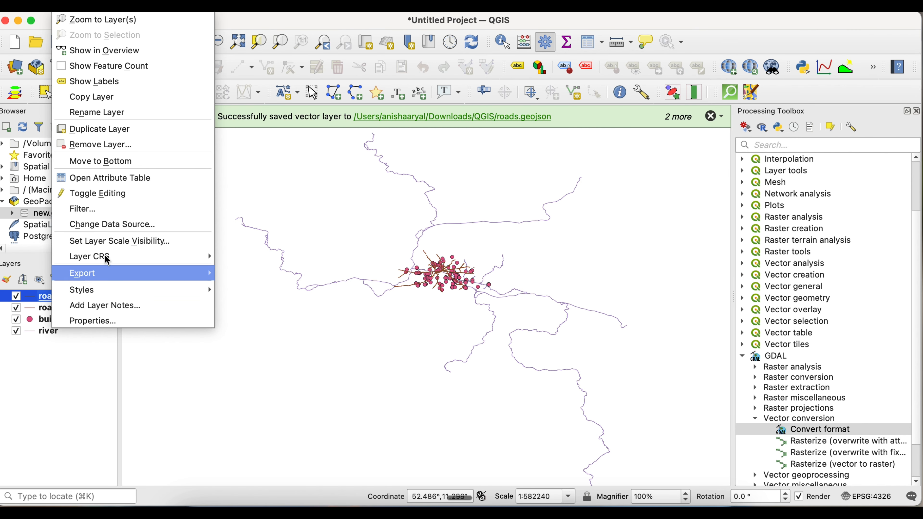
pyautogui.click(106, 178)
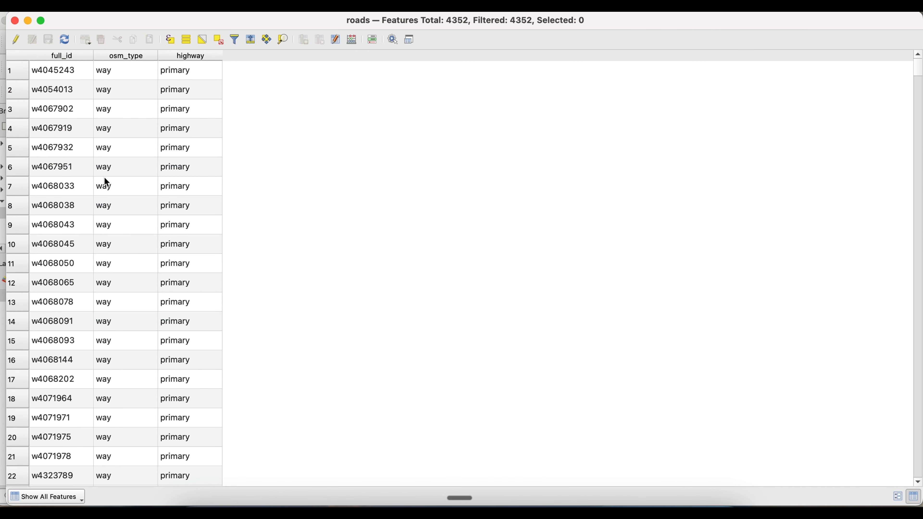
pyautogui.scroll(-20, 91, 242)
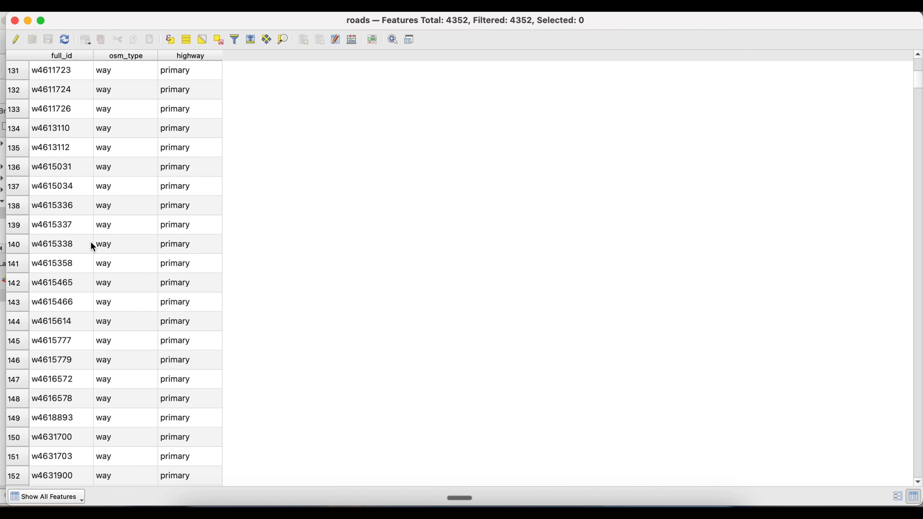
pyautogui.click(15, 21)
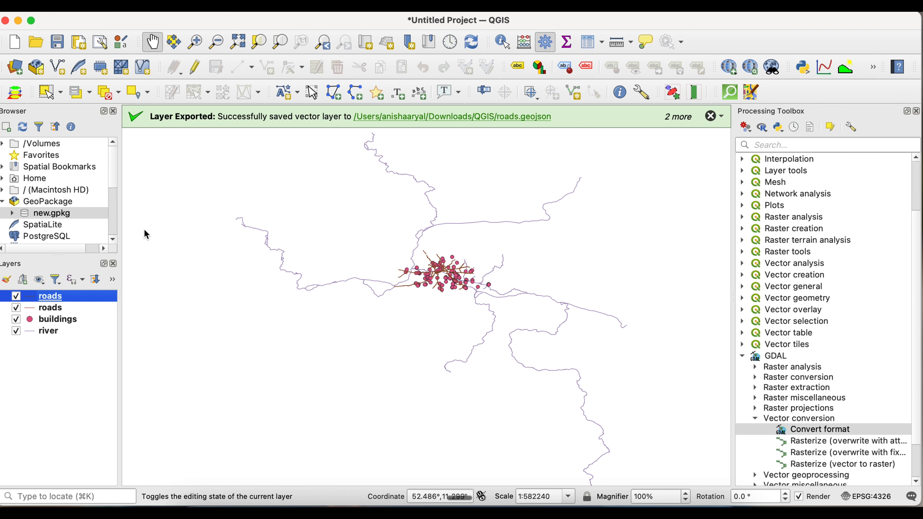
# - Open the feature export settings for the topmost roads layer
pyautogui.rightClick(48, 300)
pyautogui.moveTo(173, 271)
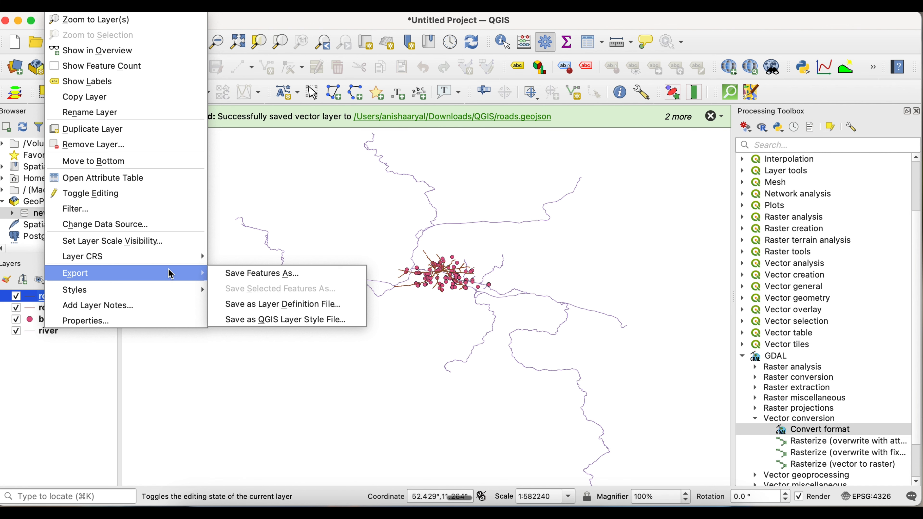
pyautogui.click(272, 280)
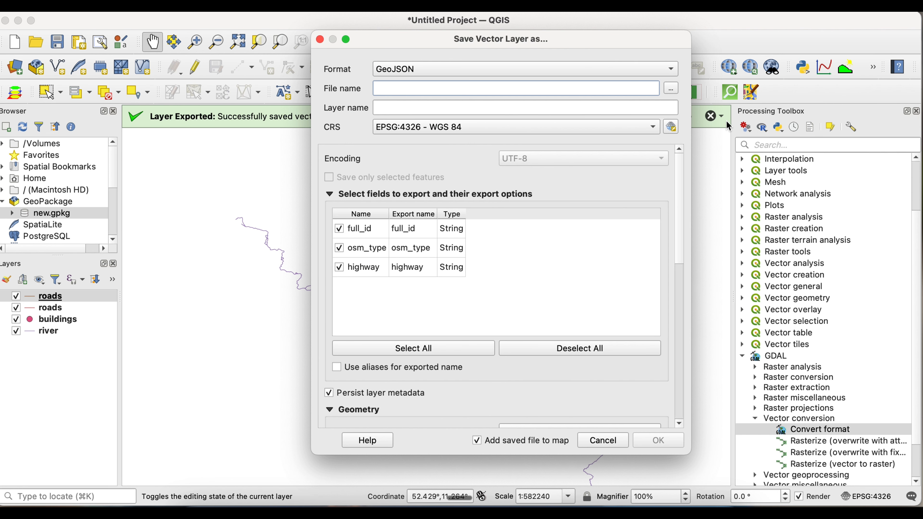
pyautogui.click(670, 88)
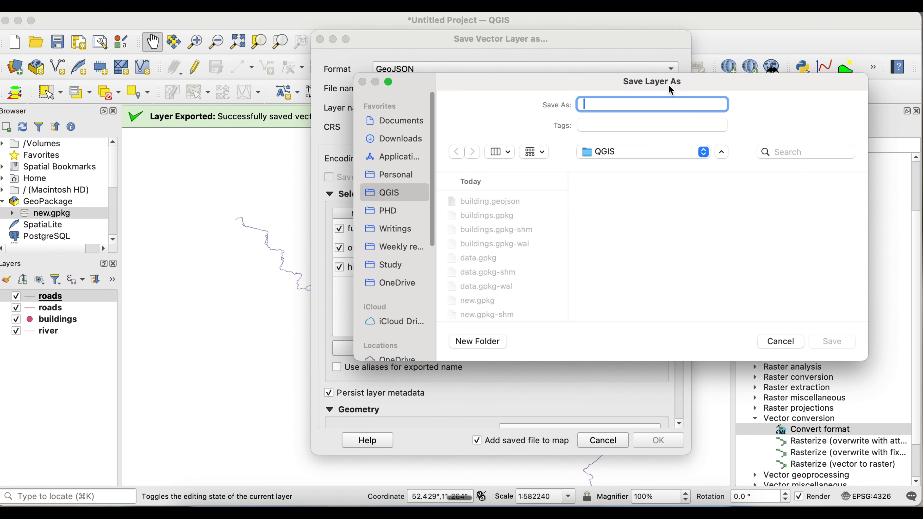
pyautogui.click(772, 342)
pyautogui.click(653, 127)
pyautogui.click(652, 127)
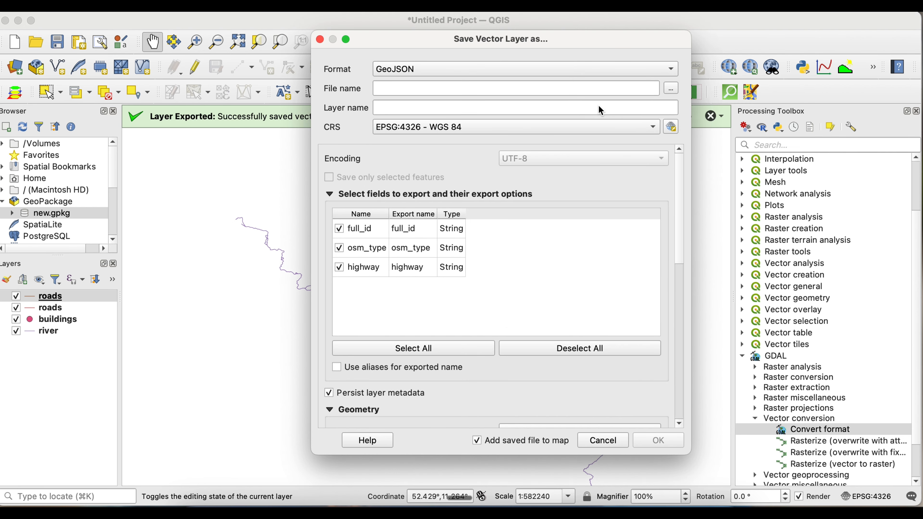
# - Export the roads layer in Comma Separated Value [CSV] format as road.csv in the QGIS folder, adding it to the map
pyautogui.click(618, 69)
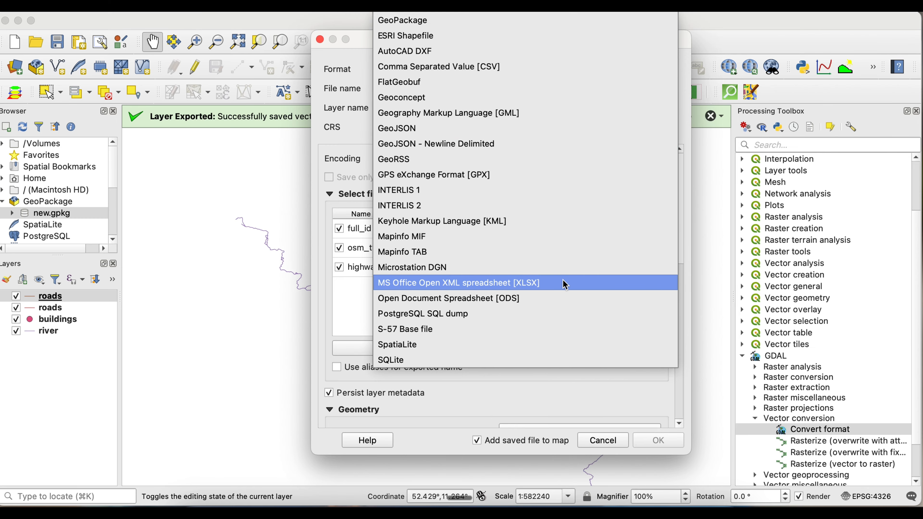
pyautogui.click(472, 67)
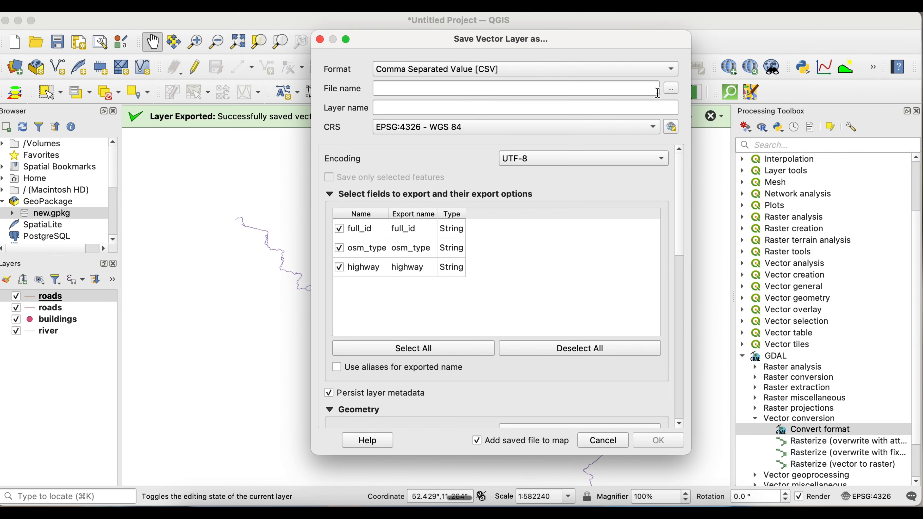
pyautogui.click(673, 90)
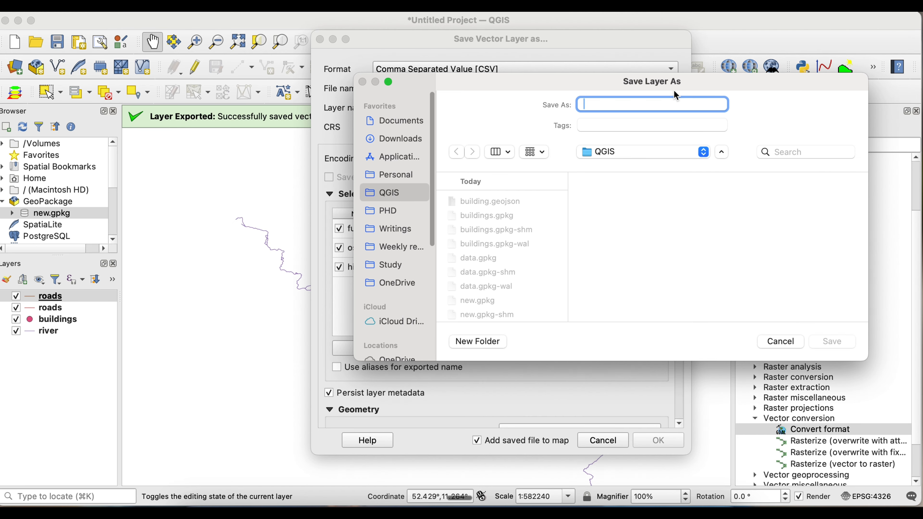
pyautogui.write('road')
pyautogui.click(832, 342)
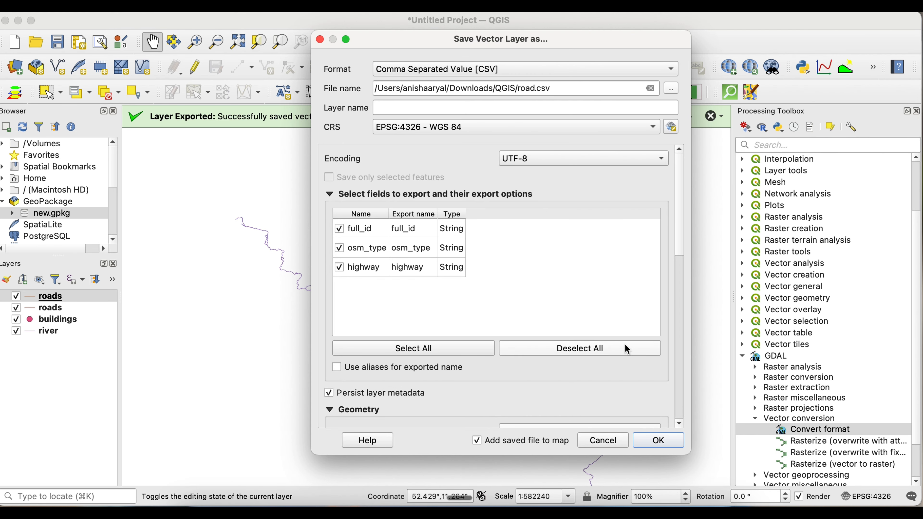
pyautogui.click(653, 450)
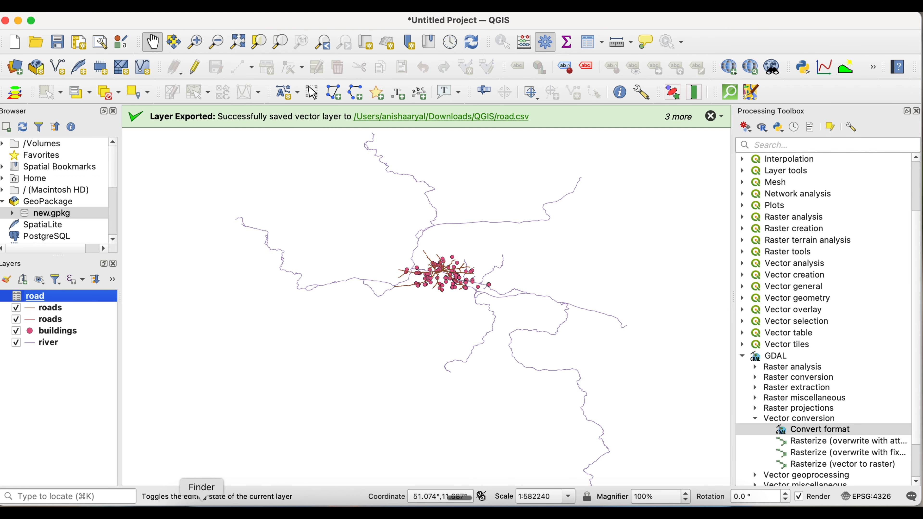
# - Switch to Finder and preview the contents of road.csv in the QGIS folder
pyautogui.click(202, 509)
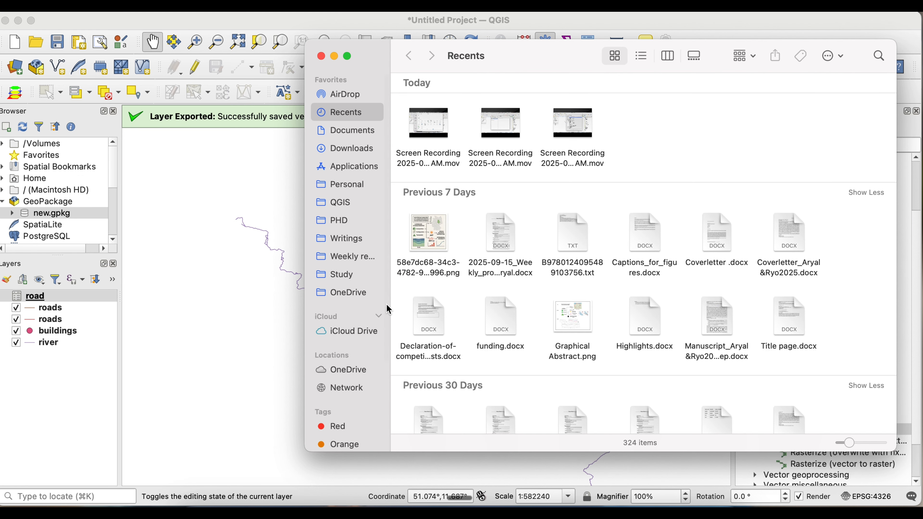
pyautogui.click(354, 206)
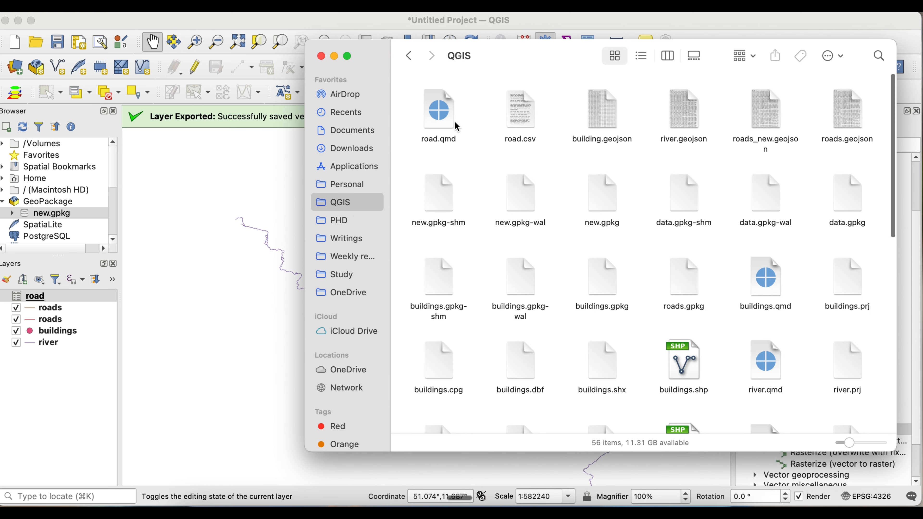
pyautogui.click(523, 113)
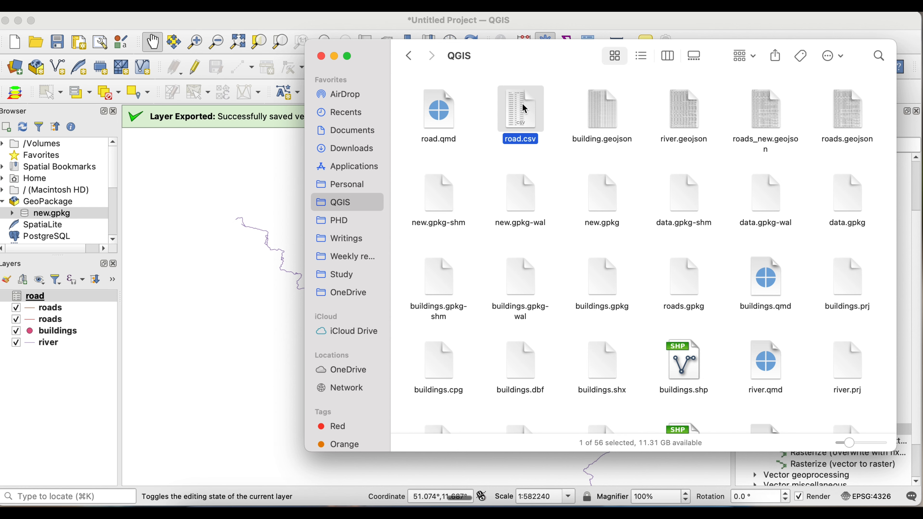
pyautogui.press('space')
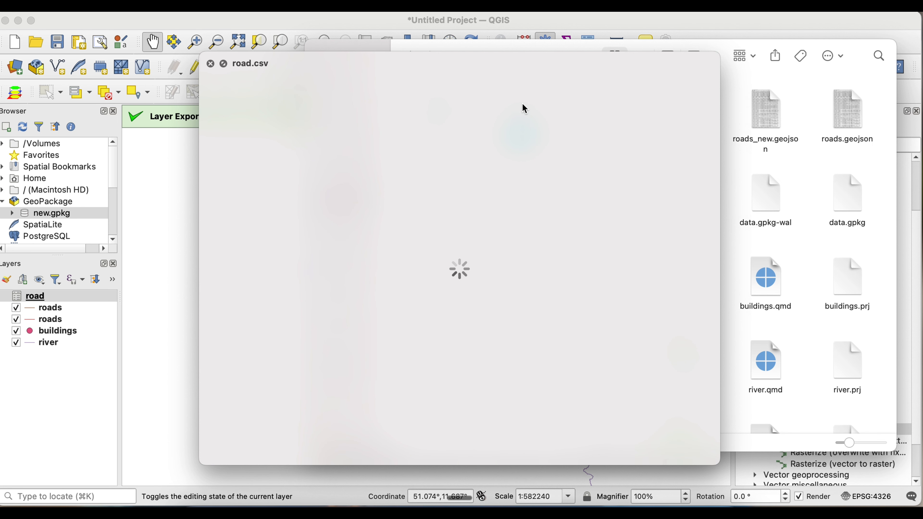
pyautogui.scroll(-20, 443, 355)
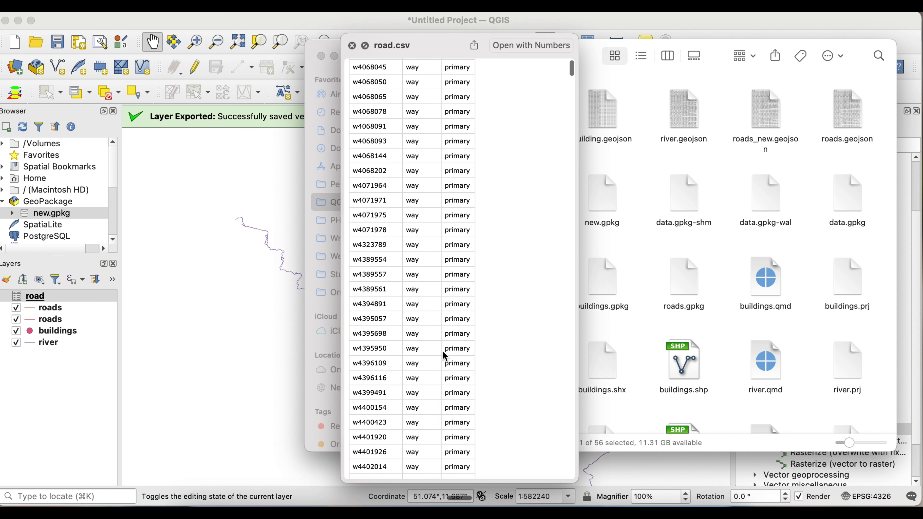
# - Examine the rest of the road.csv preview through to its final records, then close the preview and the Finder window
pyautogui.moveTo(571, 91); pyautogui.dragTo(556, 497)
pyautogui.scroll(15, 431, 241)
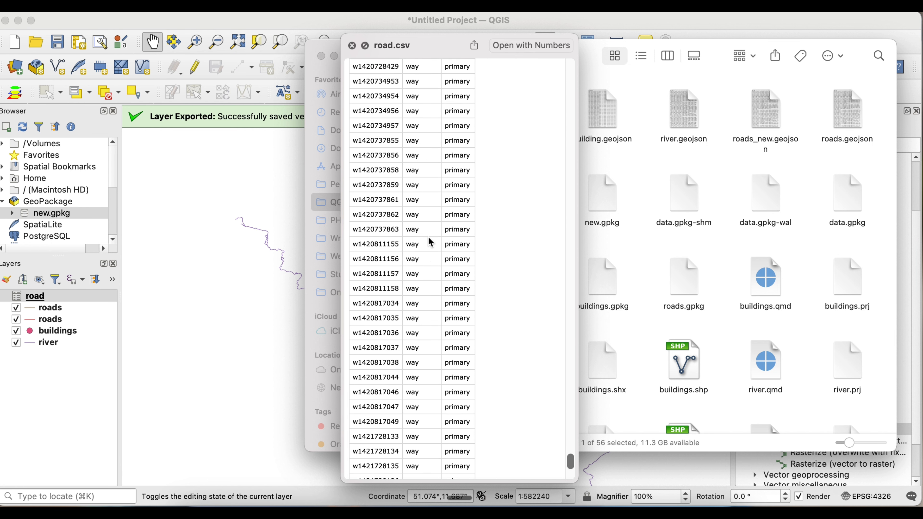
pyautogui.scroll(15, 393, 85)
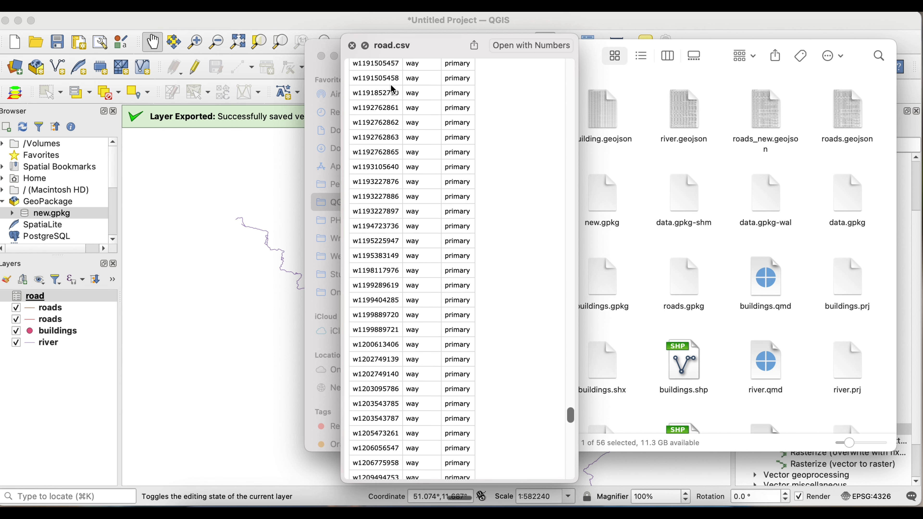
pyautogui.click(351, 46)
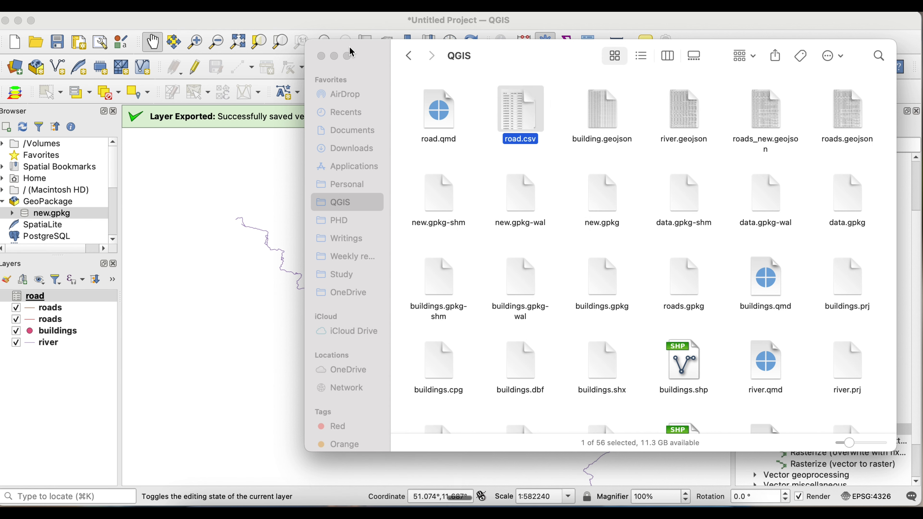
pyautogui.click(321, 56)
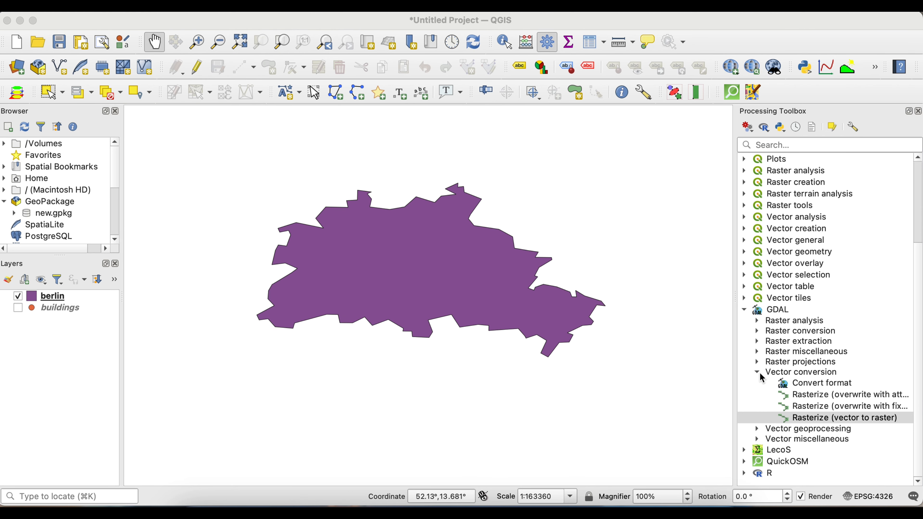
# - Open the Rasterize (vector to raster) tool from GDAL's vector conversion algorithms
pyautogui.click(759, 373)
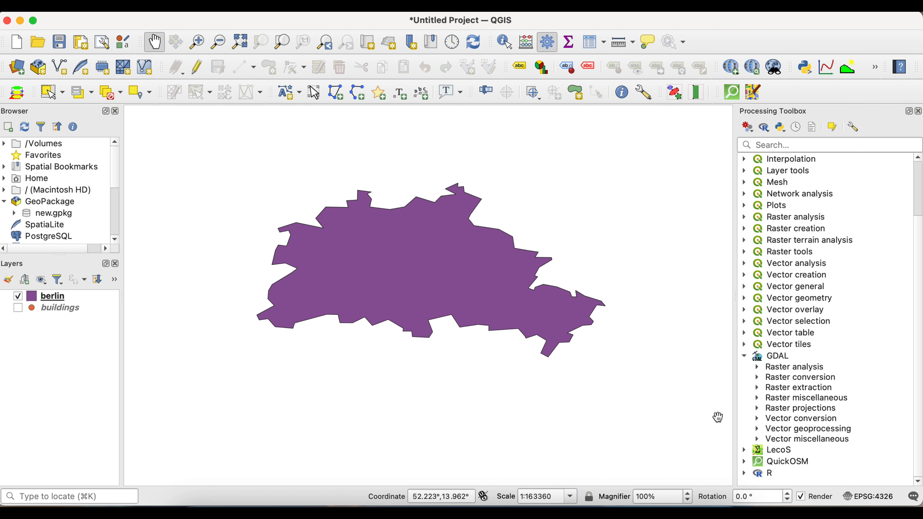
pyautogui.click(743, 357)
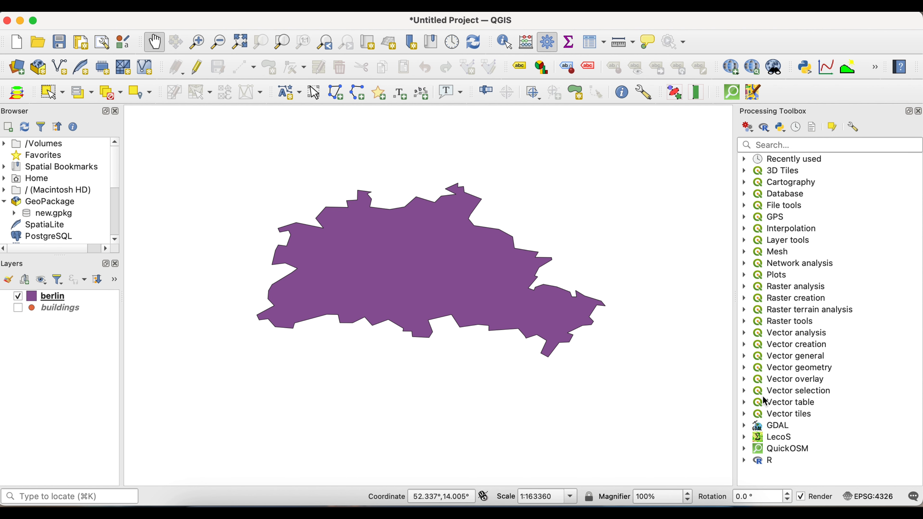
pyautogui.click(745, 426)
pyautogui.scroll(-3, 810, 435)
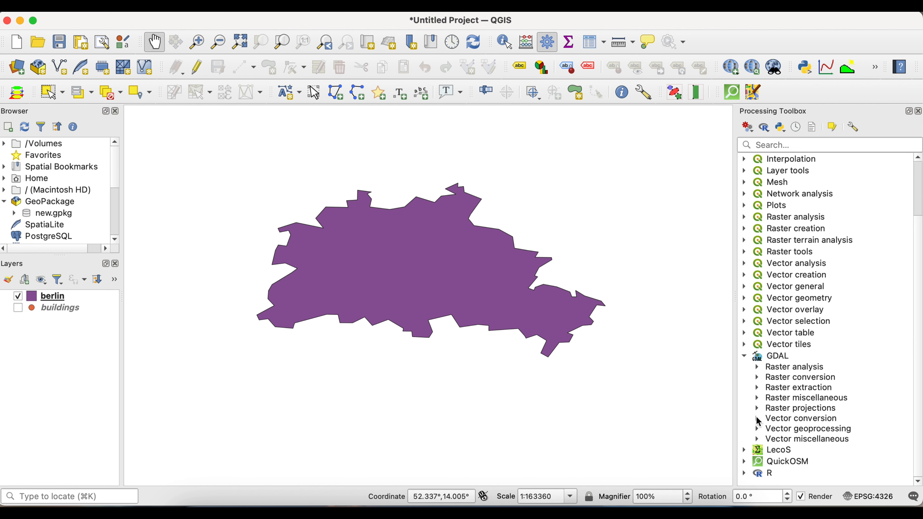
pyautogui.click(757, 419)
pyautogui.scroll(-2, 822, 464)
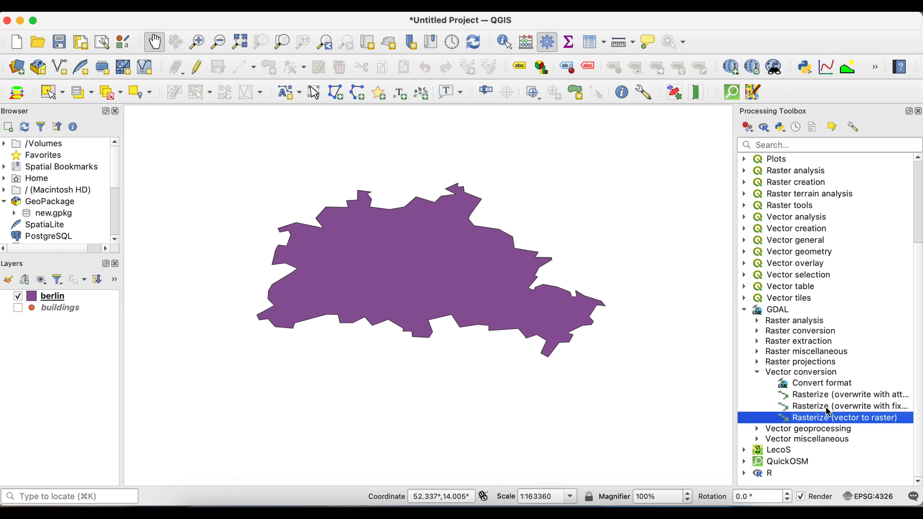
pyautogui.doubleClick(832, 422)
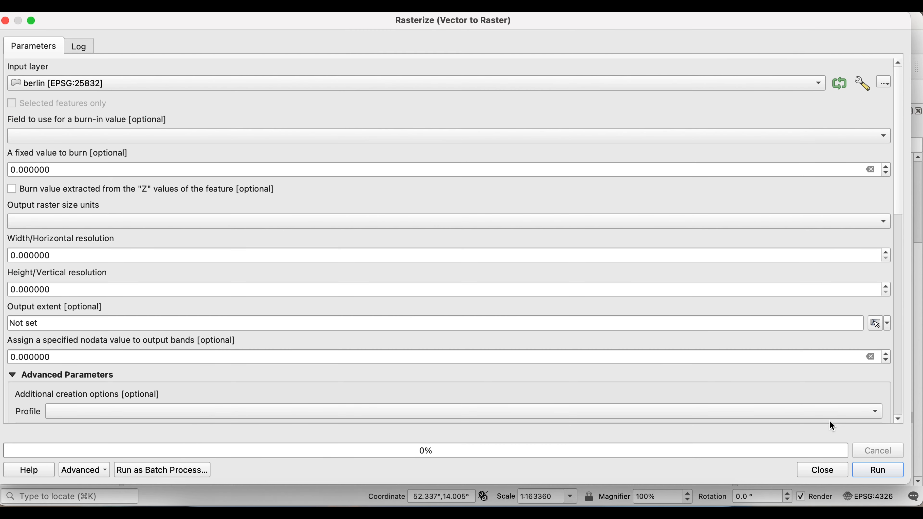
# - Use ADE as the burn-in field and set the output raster size to 10 by 10 pixels
pyautogui.click(198, 136)
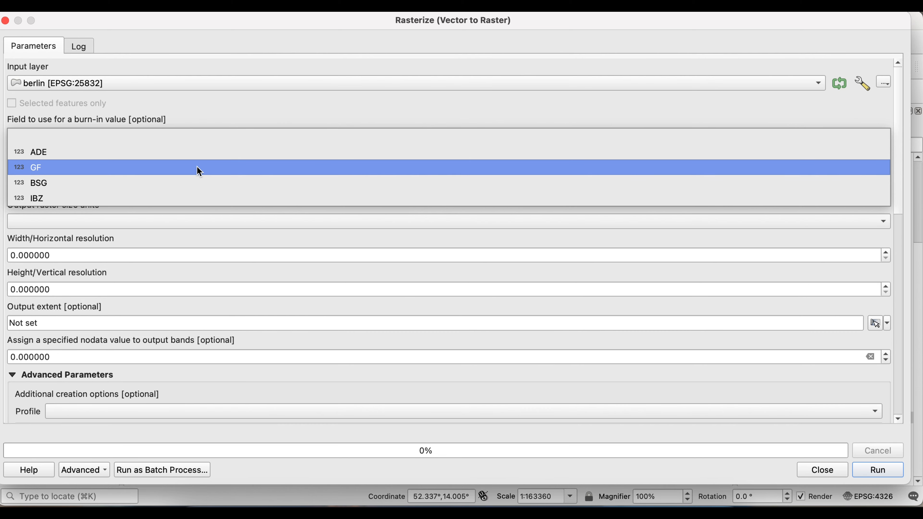
pyautogui.click(196, 153)
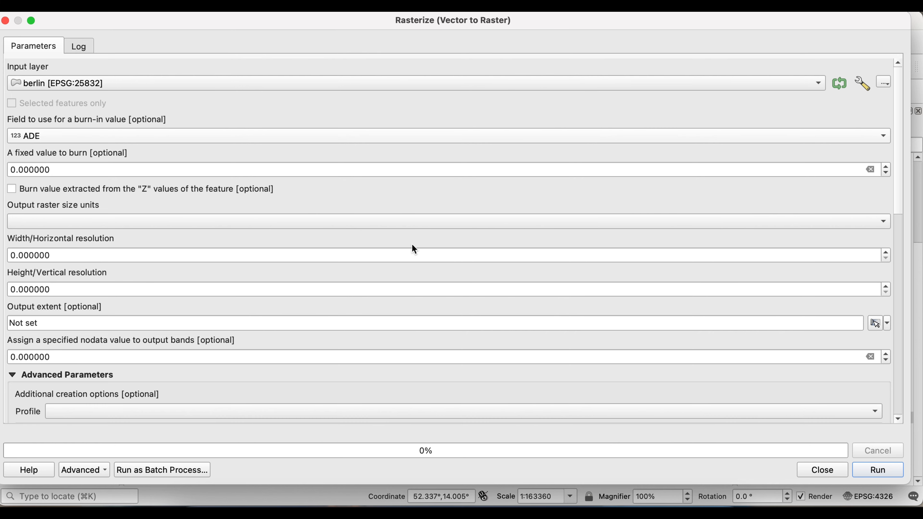
pyautogui.click(59, 224)
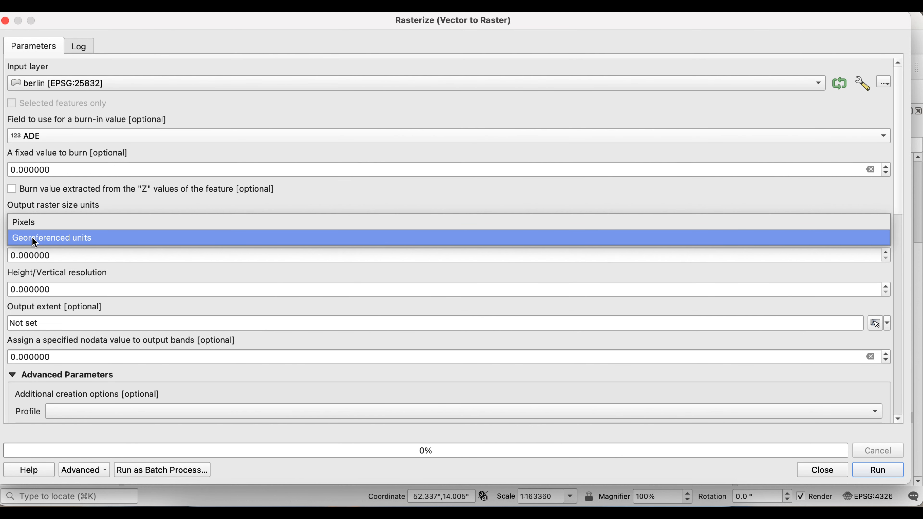
pyautogui.click(33, 224)
pyautogui.click(12, 255)
pyautogui.write('1')
pyautogui.click(11, 288)
pyautogui.write('1')
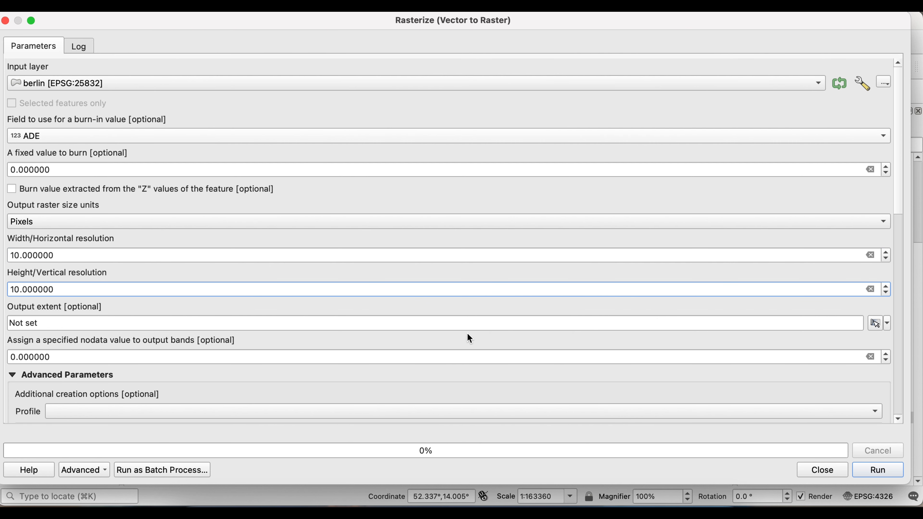
# - Calculate the raster's output extent from the berlin layer
pyautogui.click(886, 325)
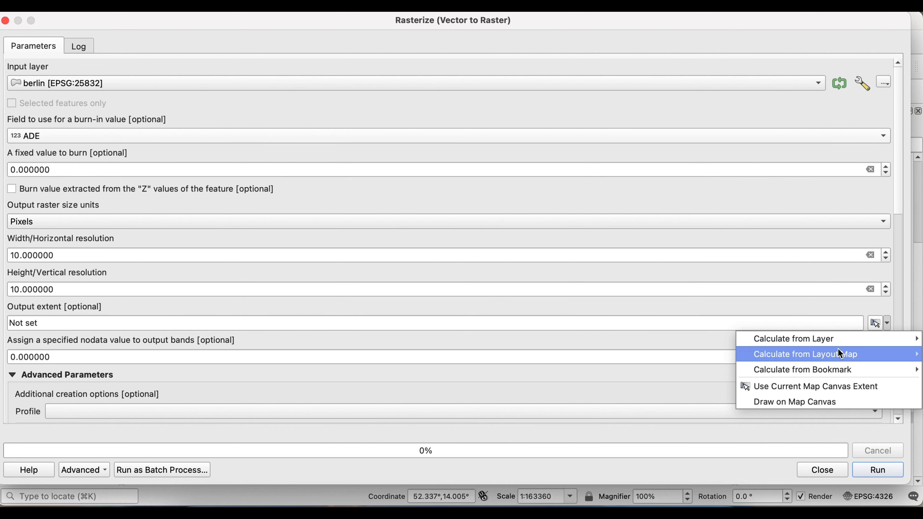
pyautogui.moveTo(834, 339)
pyautogui.click(689, 340)
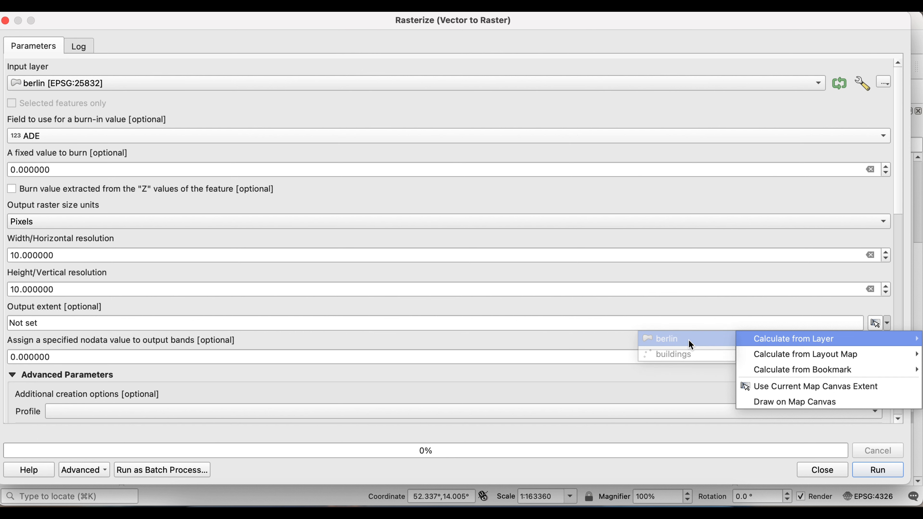